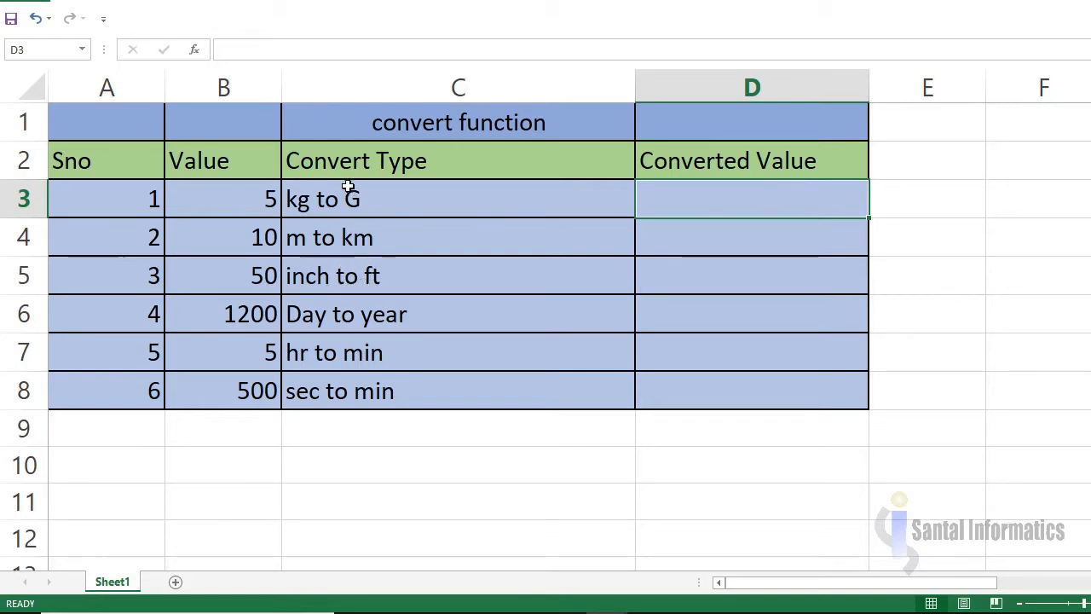
Step: Enter a CONVERT formula in D3 that converts the value in B3 from "kg" to "g"
double_click(694, 187)
text(=c)
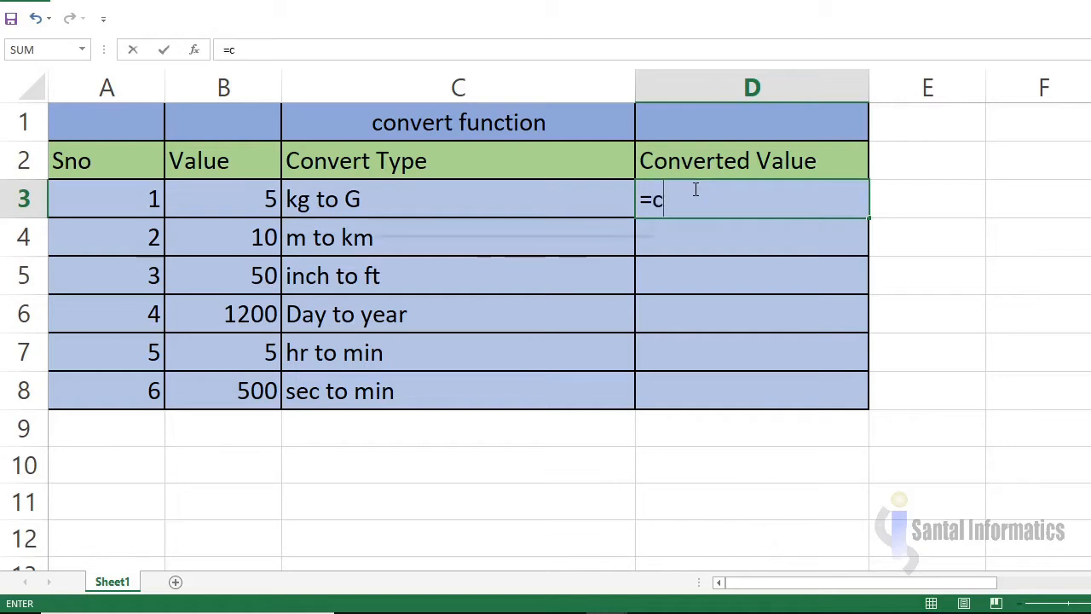
text(onvert)
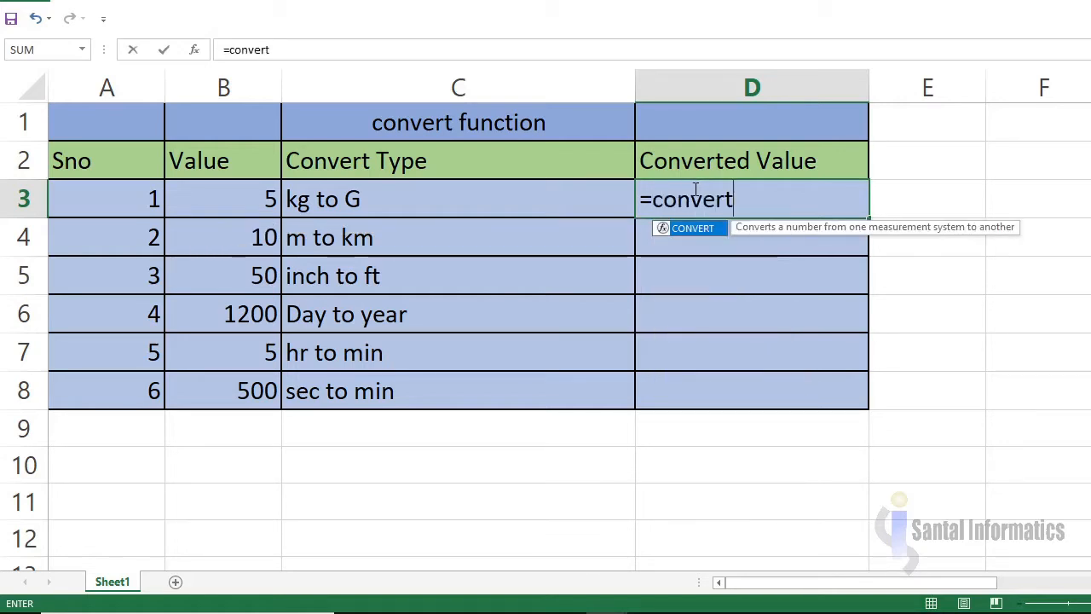
text(()
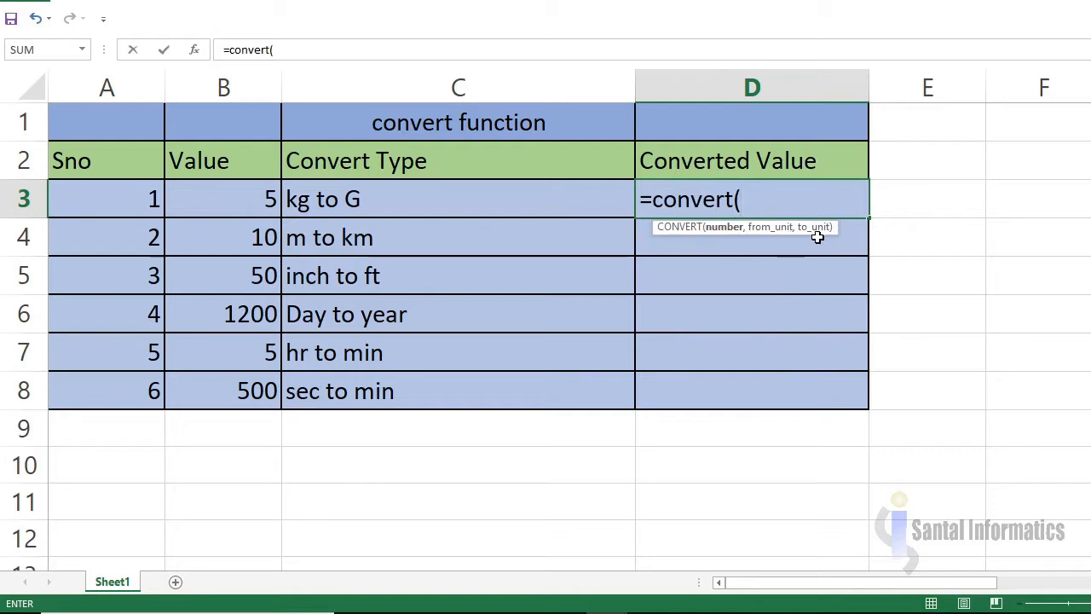
click(220, 197)
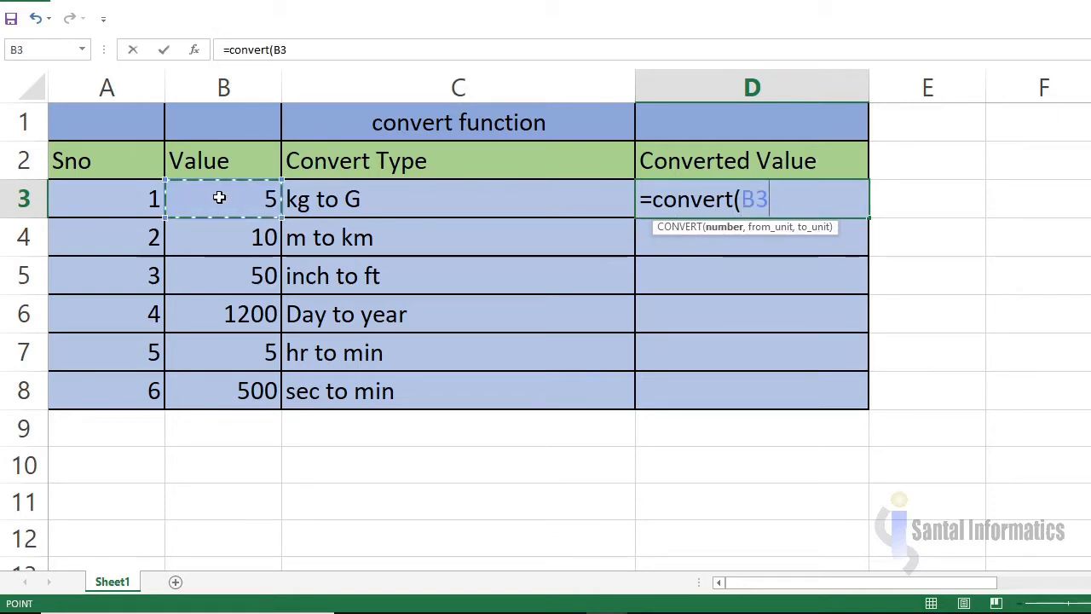
text(,")
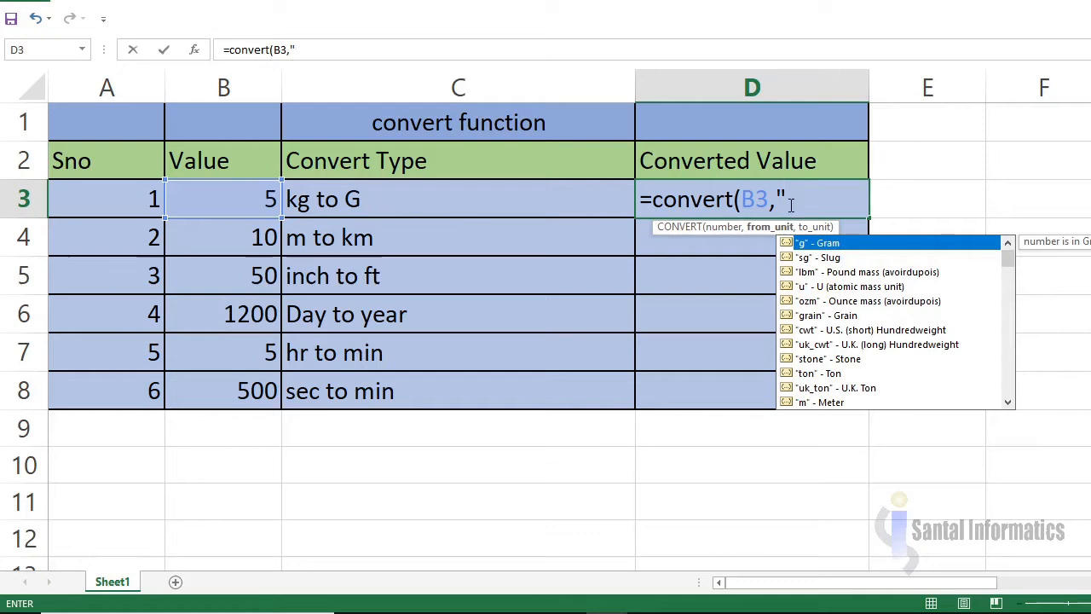
text(kg",")
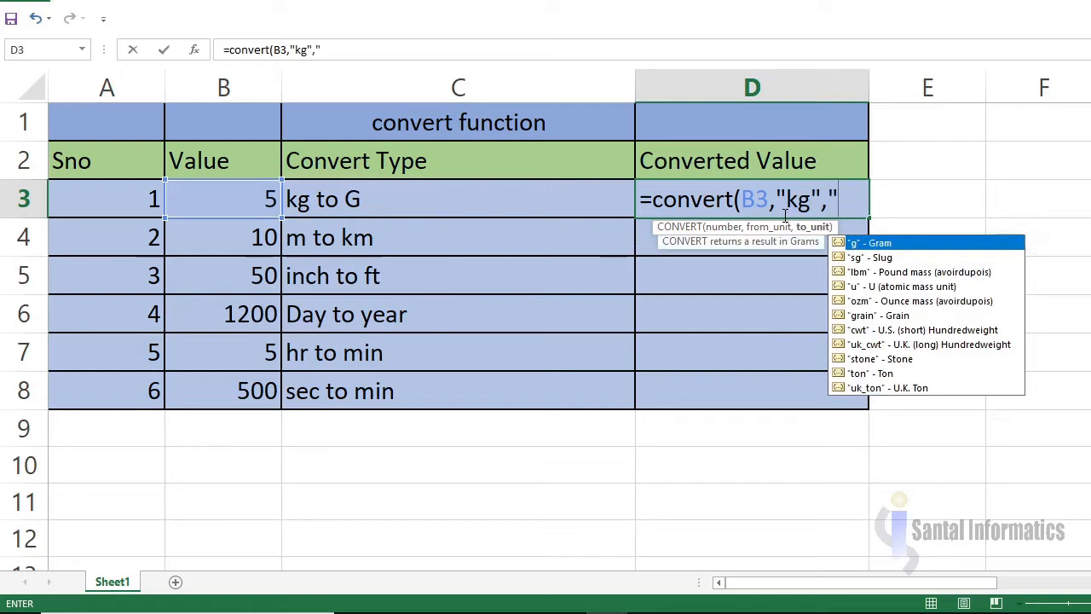
text(g"))
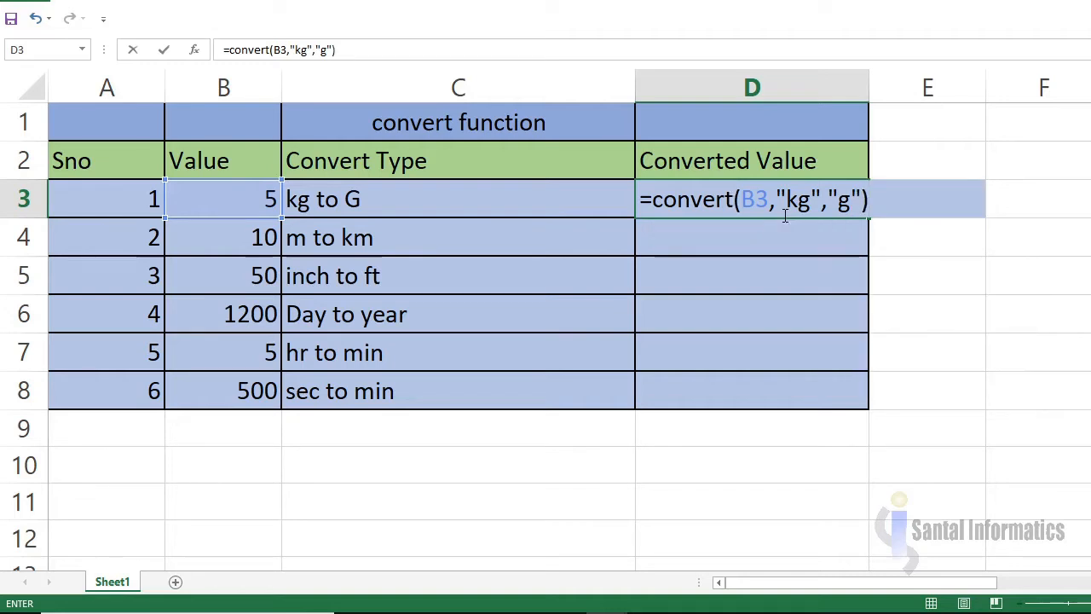
key(Return)
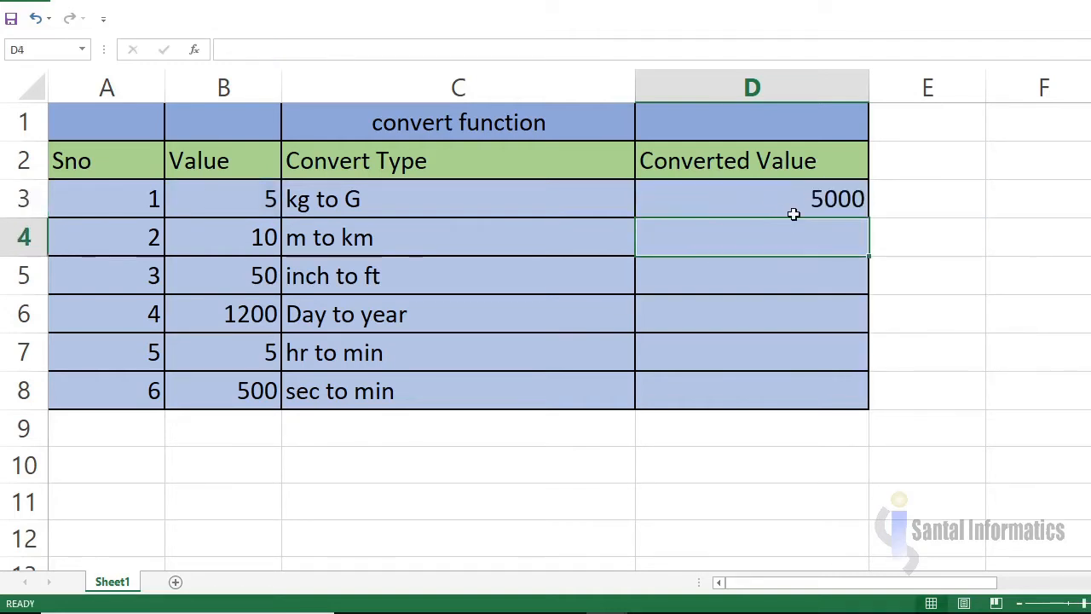
click(788, 194)
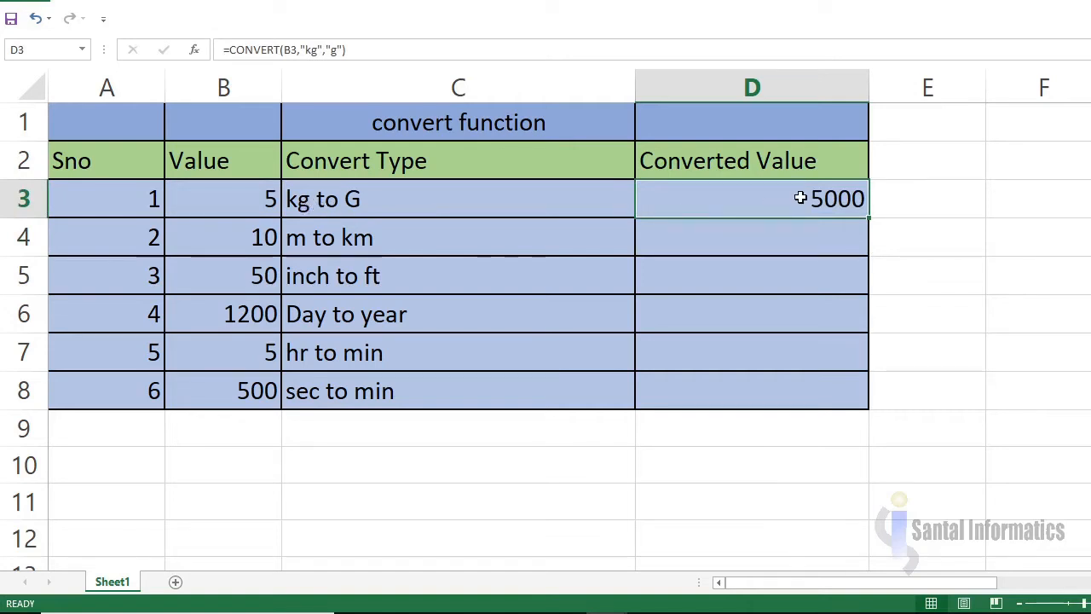
Step: Convert the value in B4 from "m" to "km" with a CONVERT formula in D4
click(799, 235)
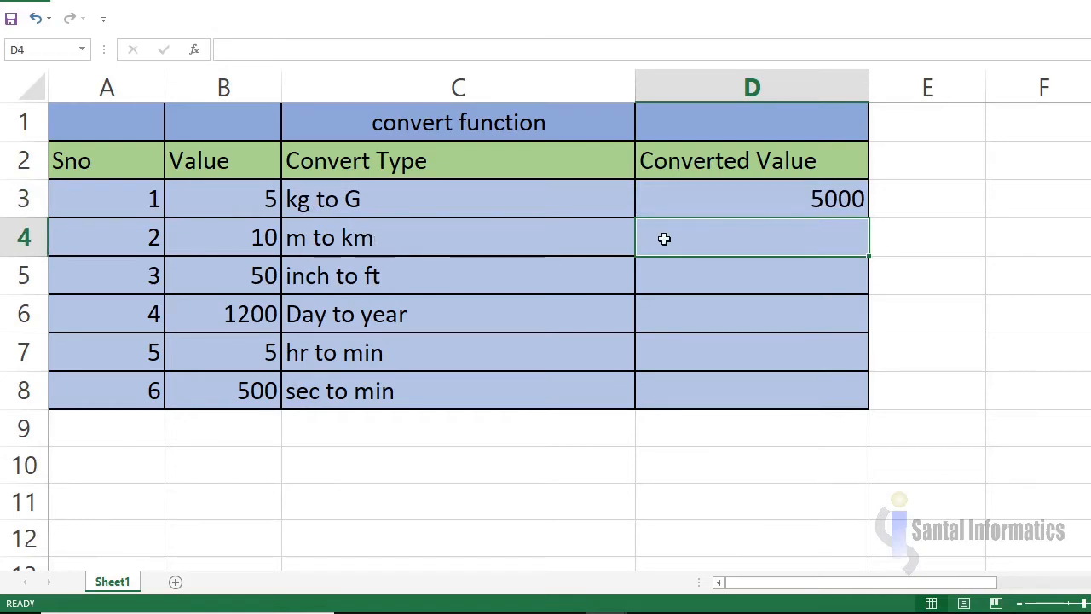
text(=c)
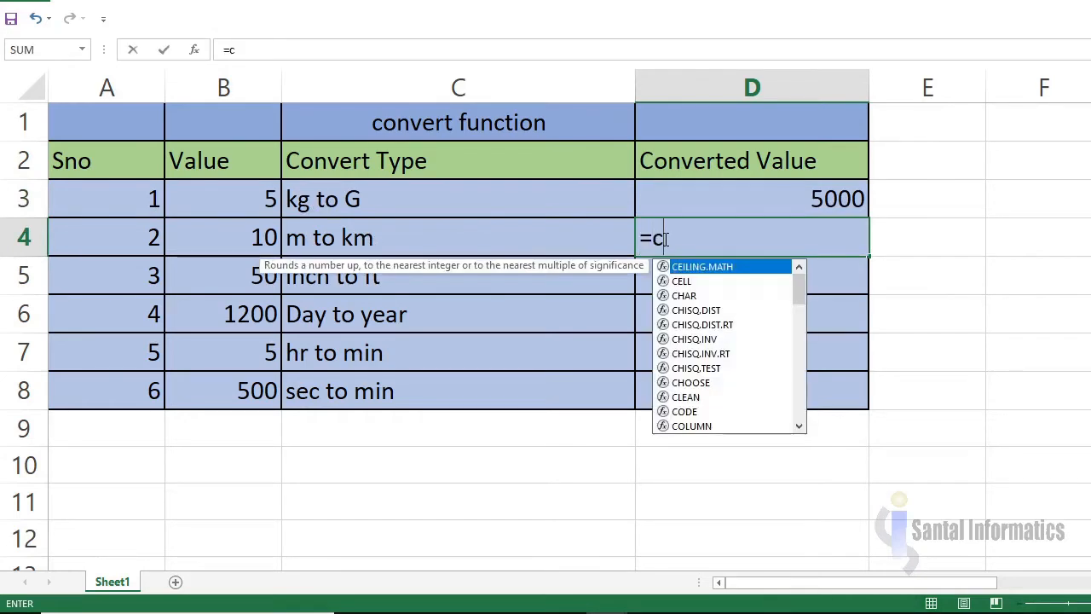
text(onvert)
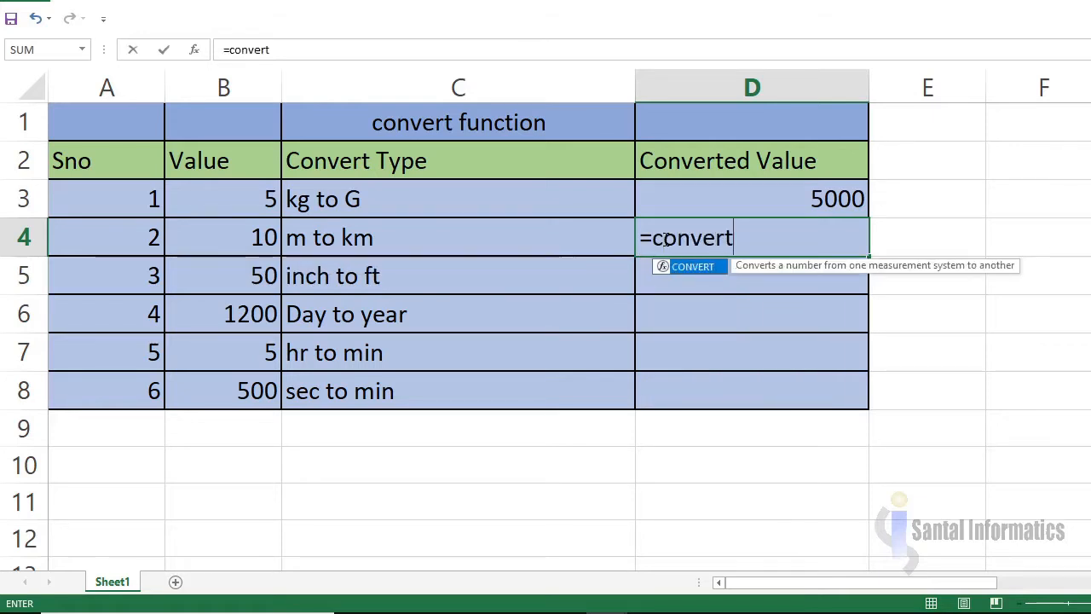
text(()
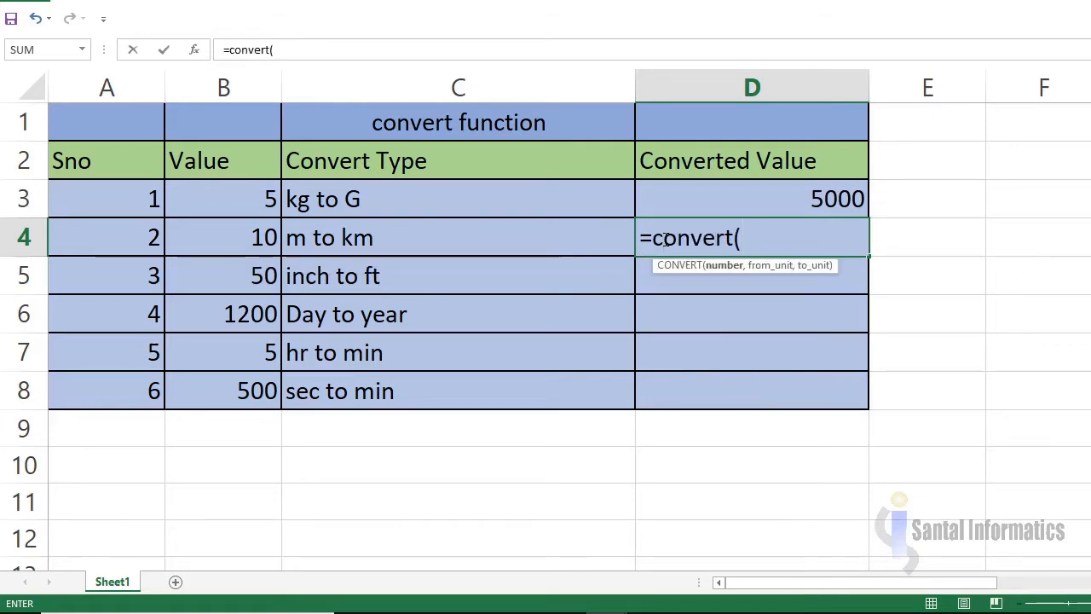
click(266, 230)
text(,)
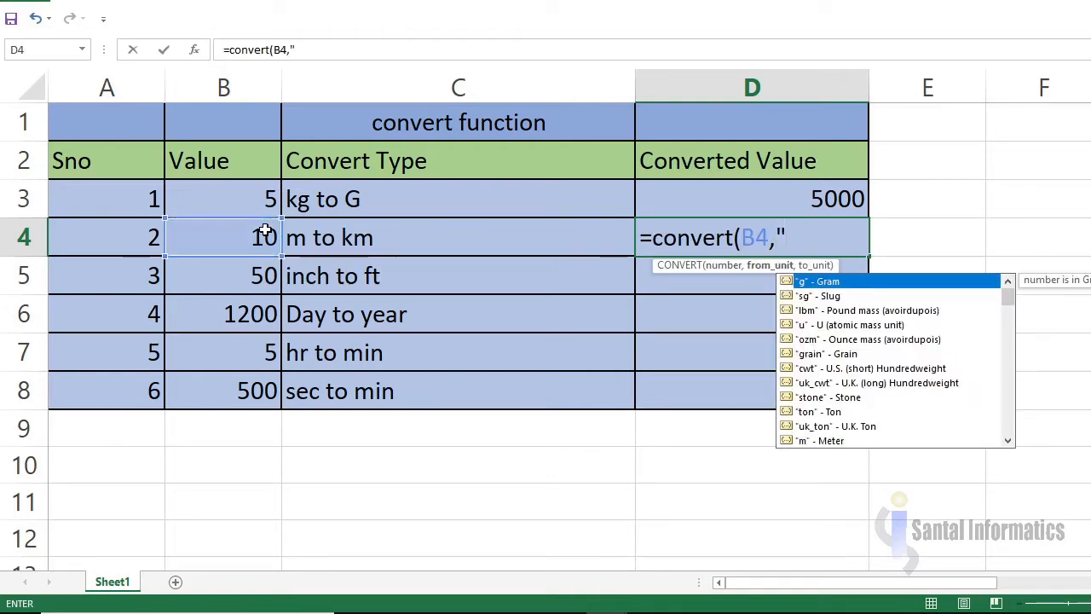
text("m",")
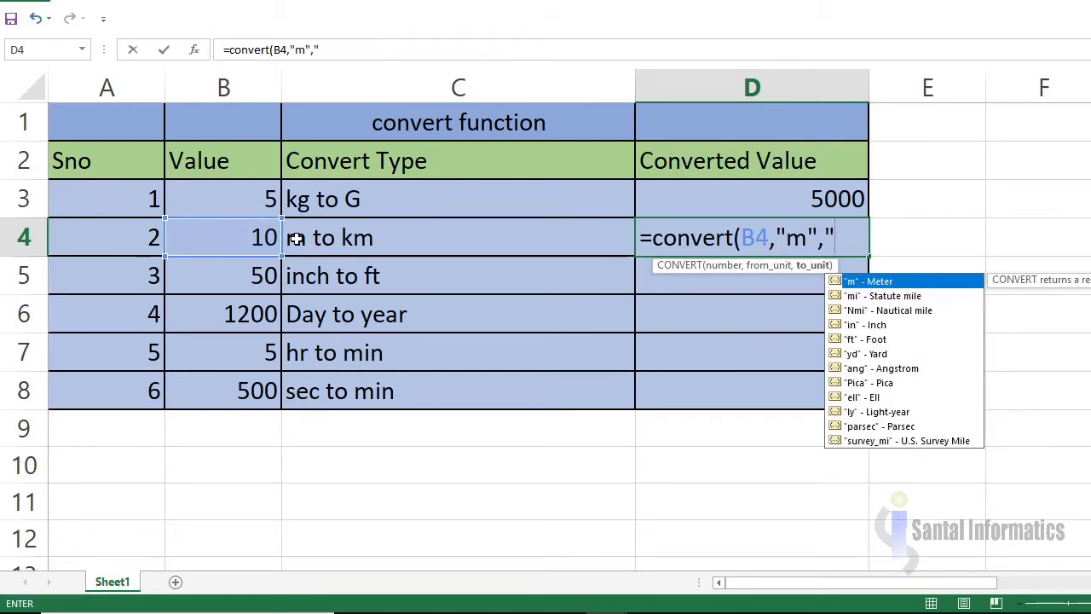
text(km"))
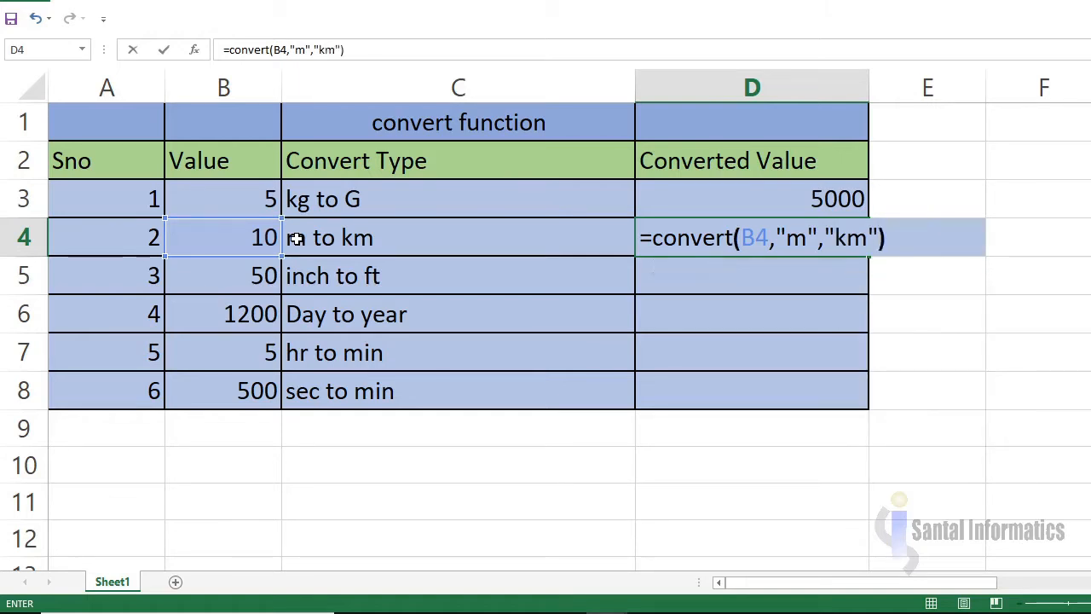
key(Return)
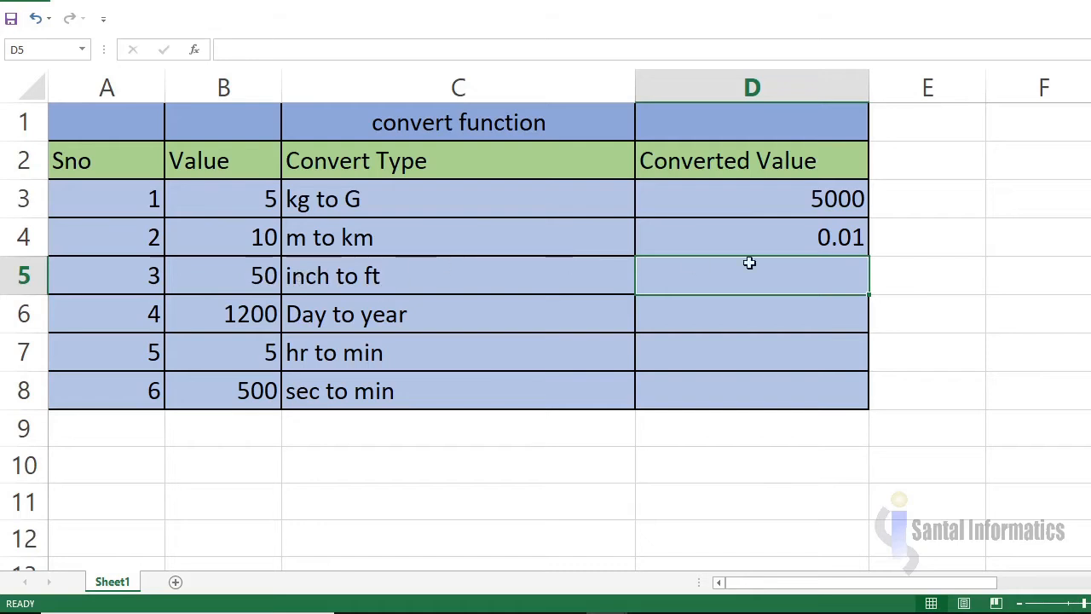
Step: In D5, enter a CONVERT formula that converts B5 from "in" to "ft"
text(=c)
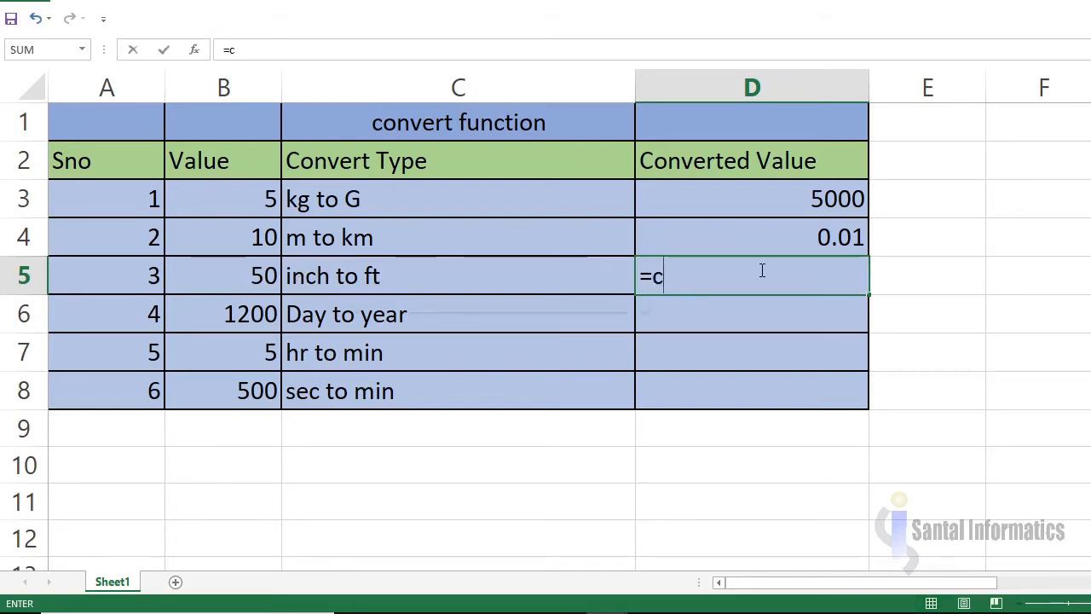
text(onvert)
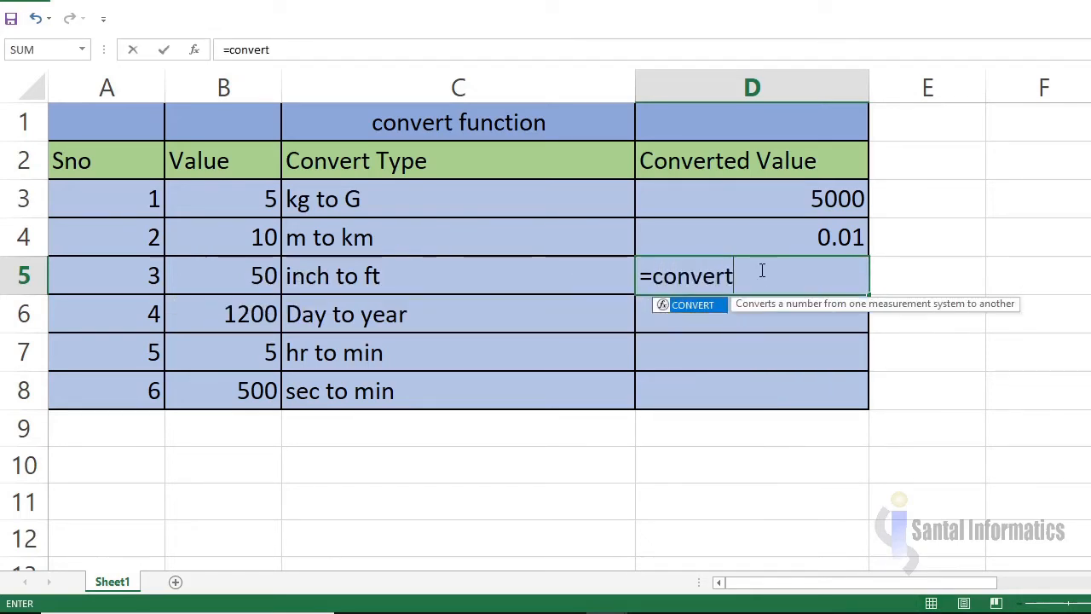
text(()
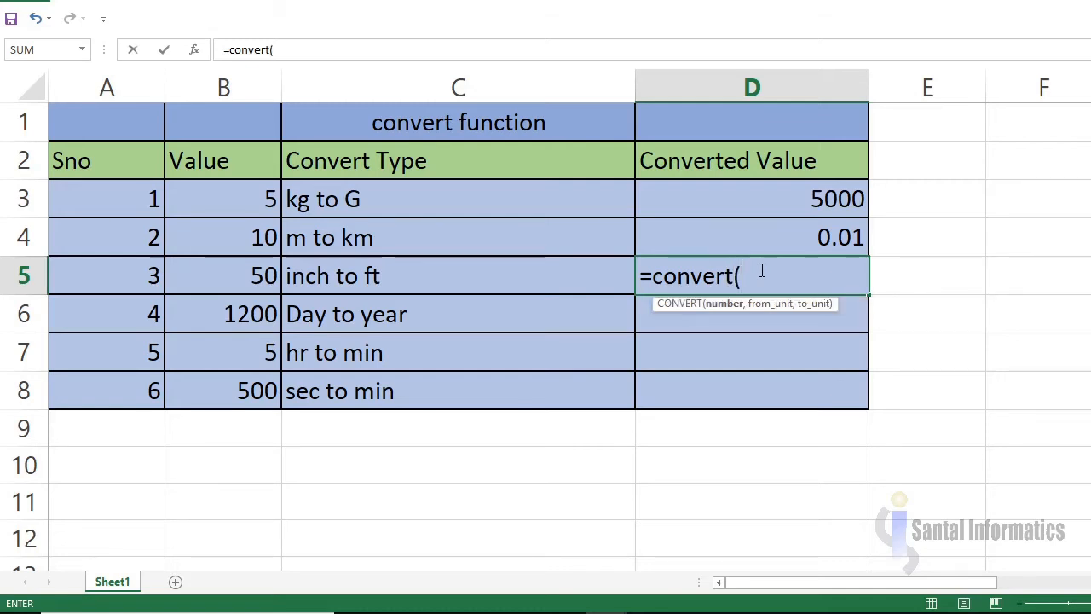
click(210, 277)
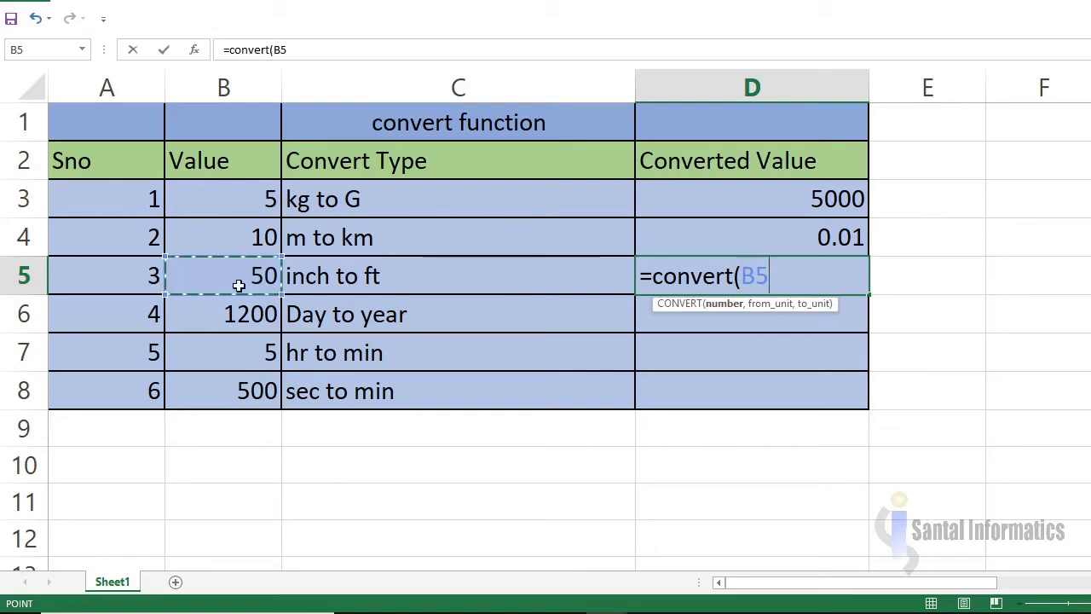
text(,)
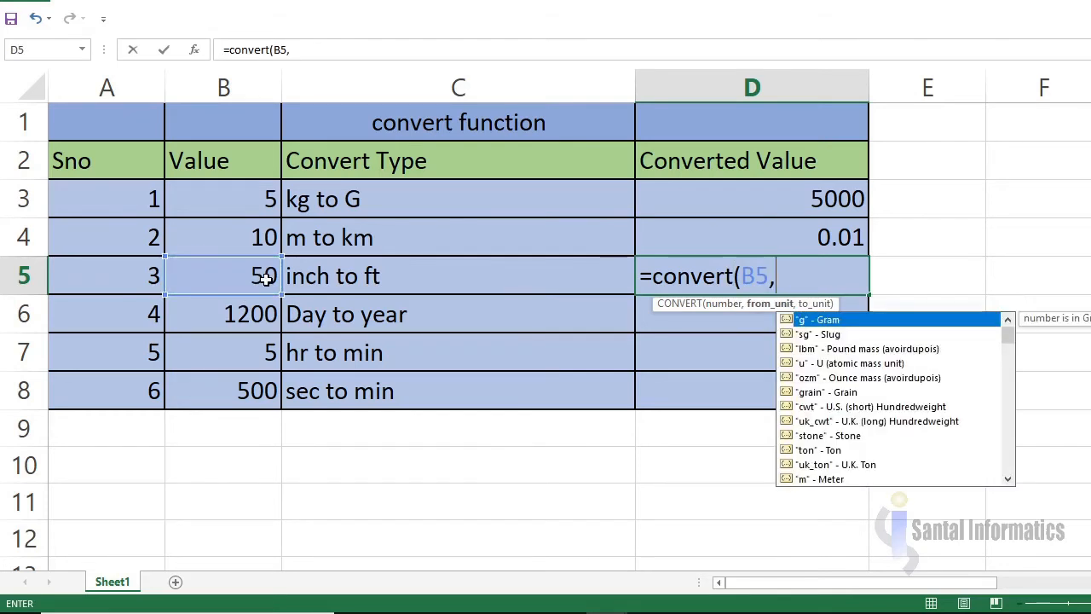
text("in)
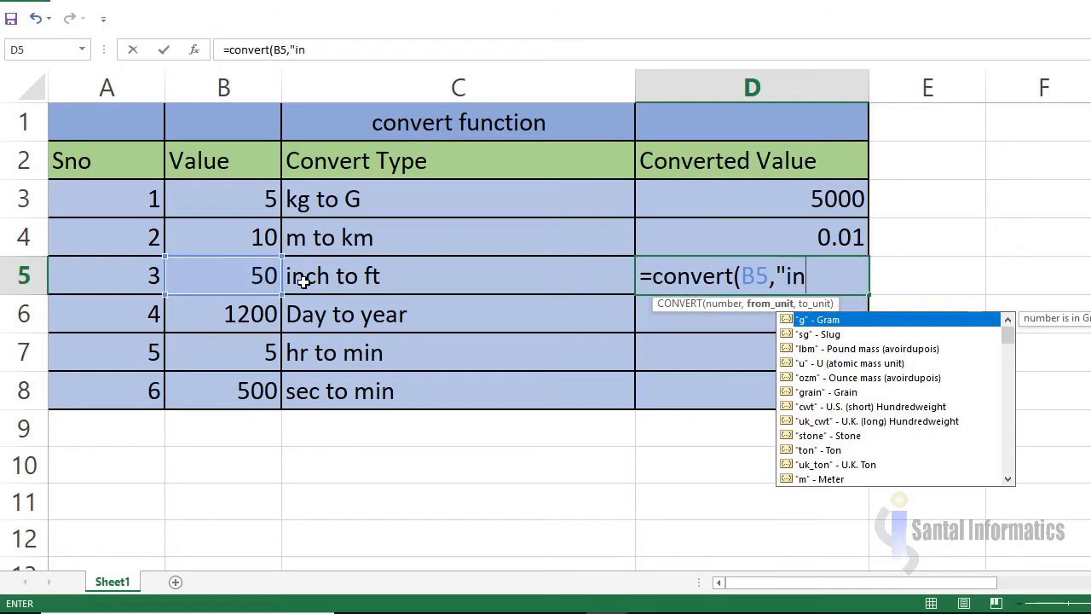
text(",")
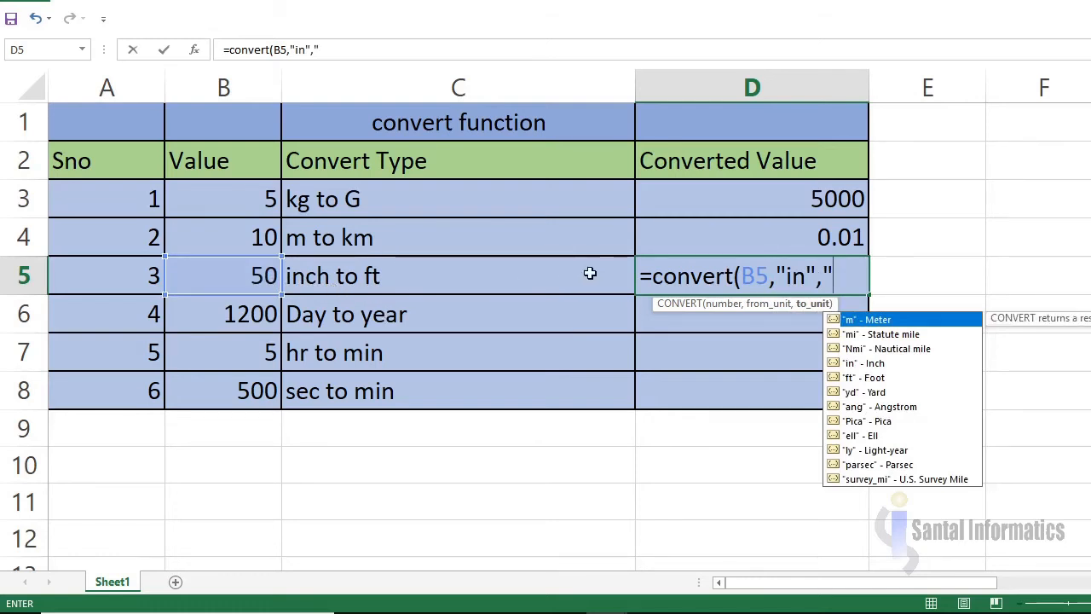
text(ft")
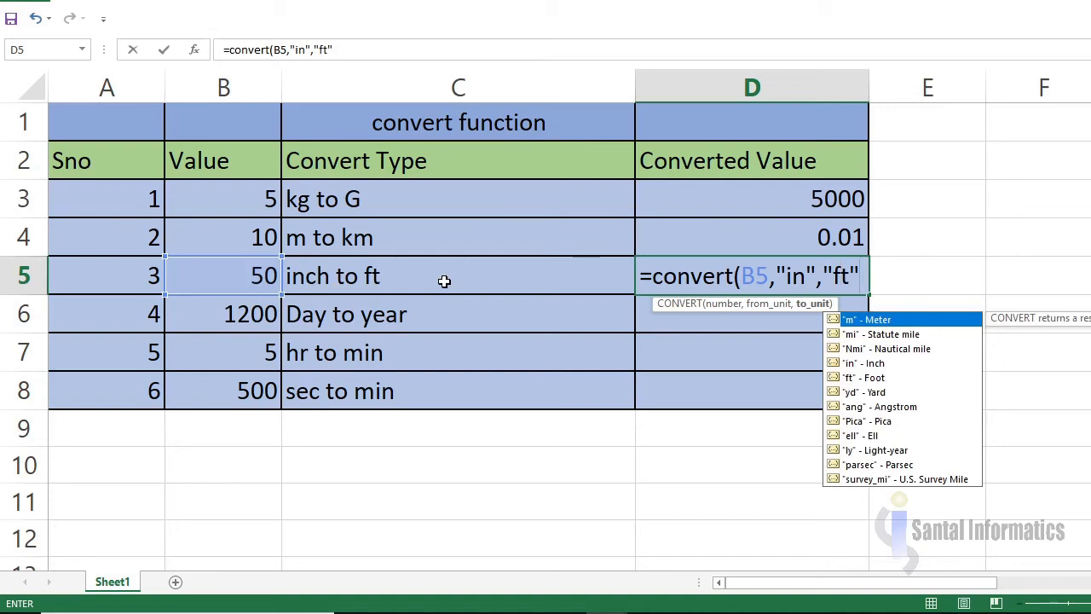
text())
key(Return)
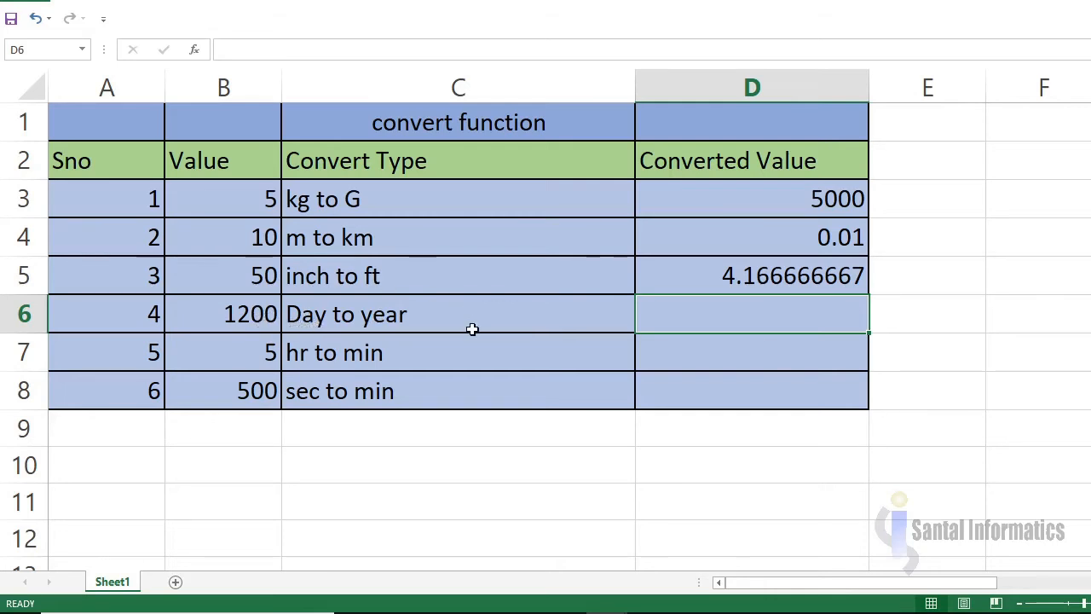
Step: Fill D6 with a CONVERT formula that converts B6 from "day" to "yr"
text(=)
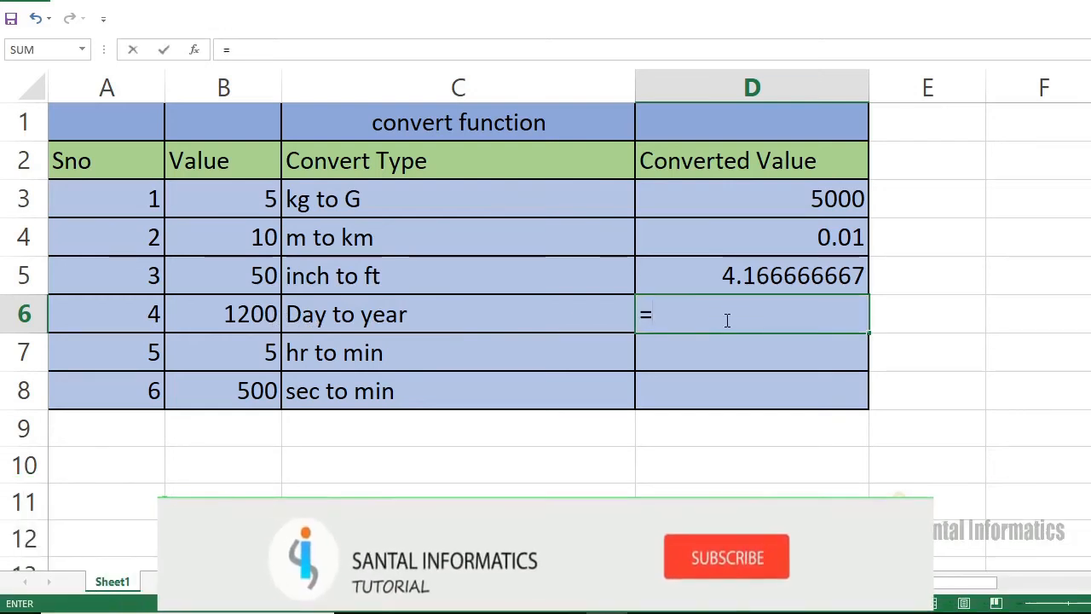
text(conver)
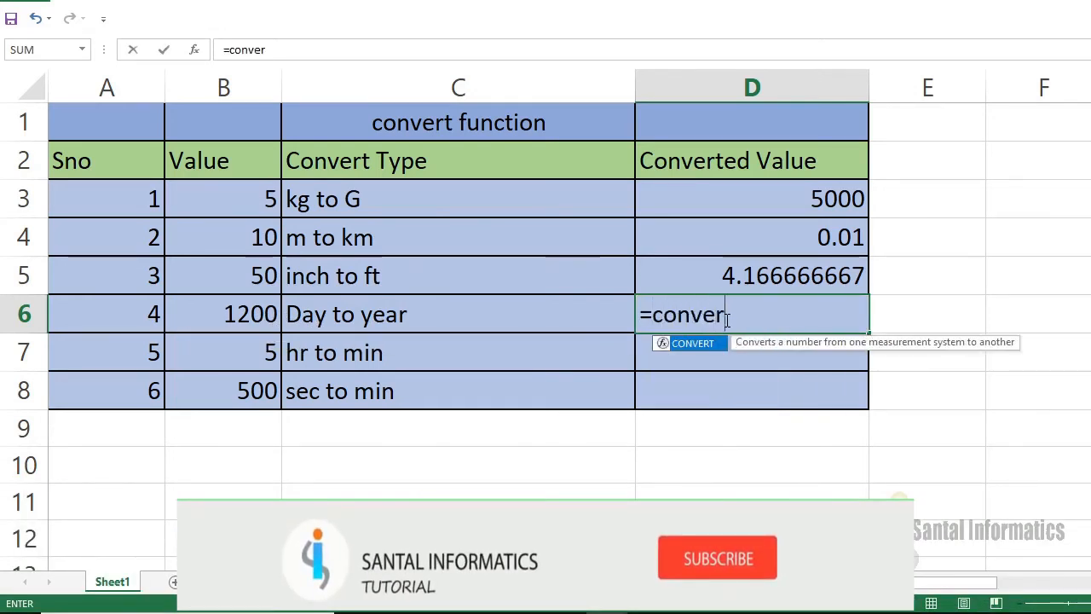
text(t()
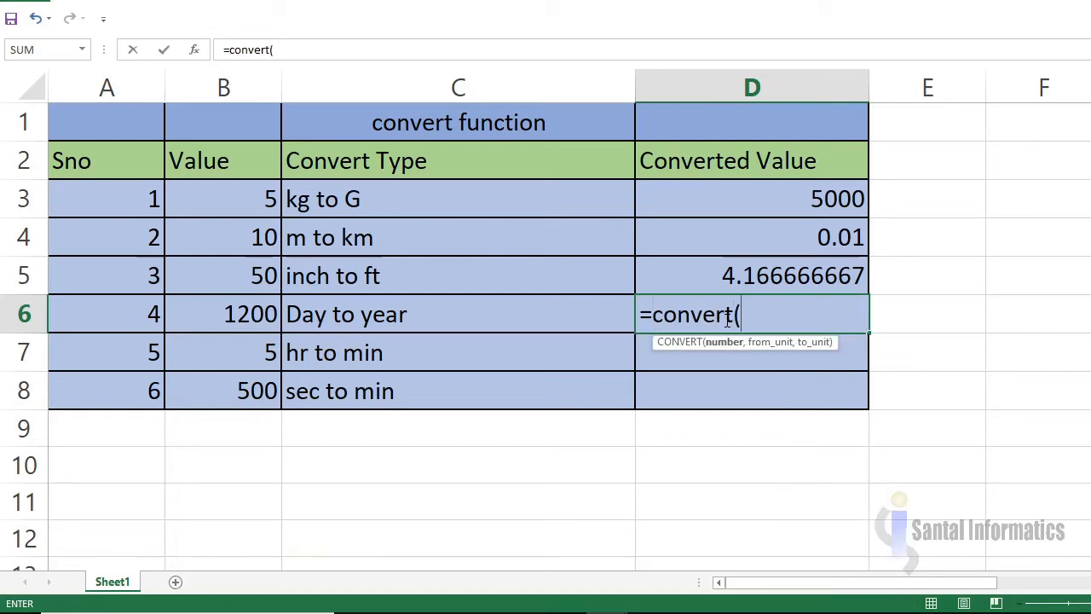
click(261, 315)
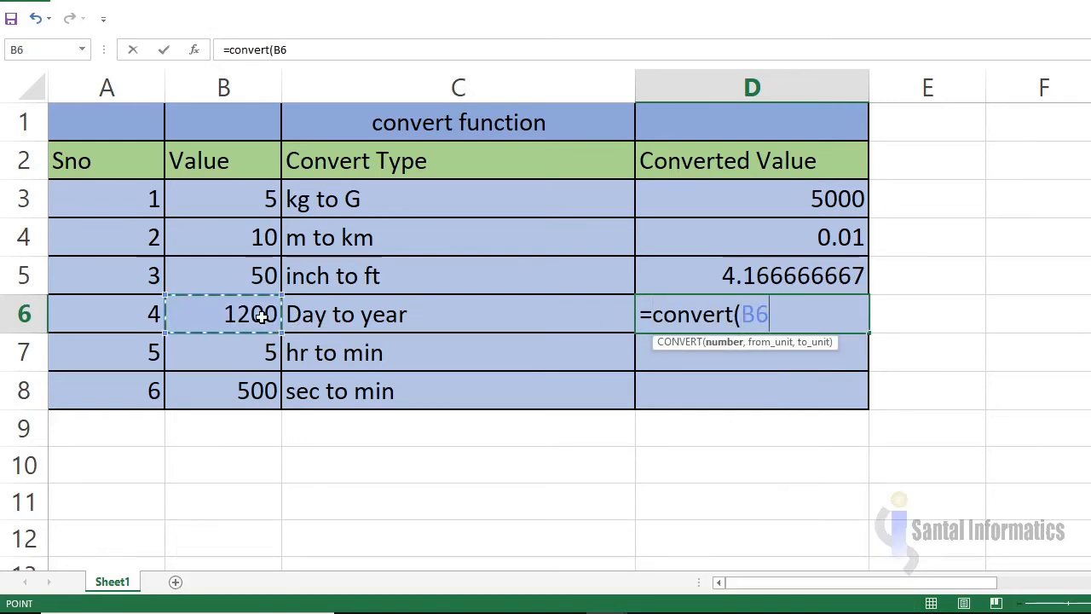
text(,")
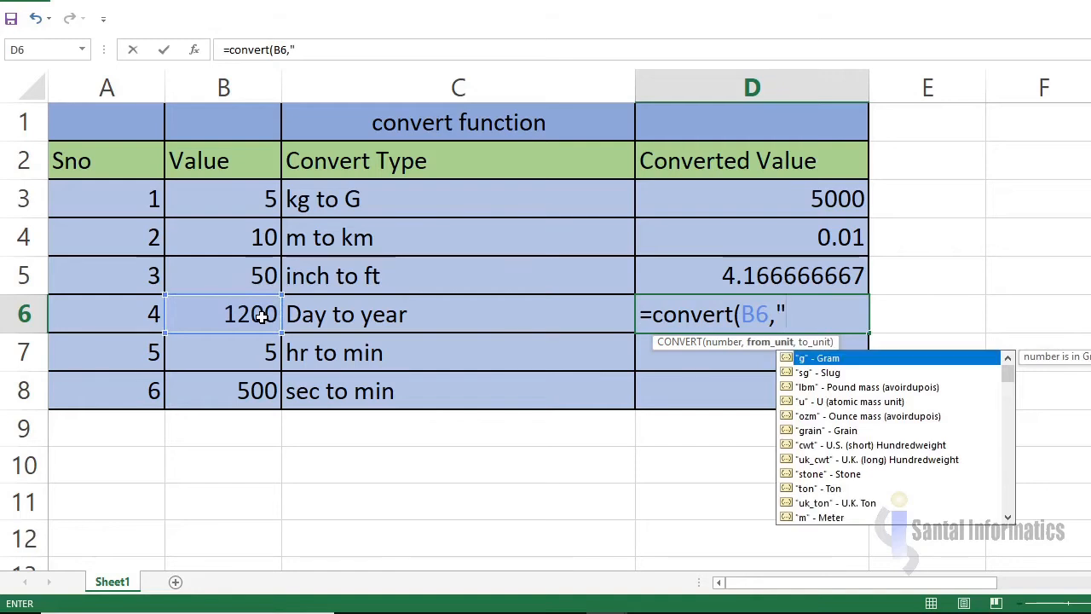
text(day)
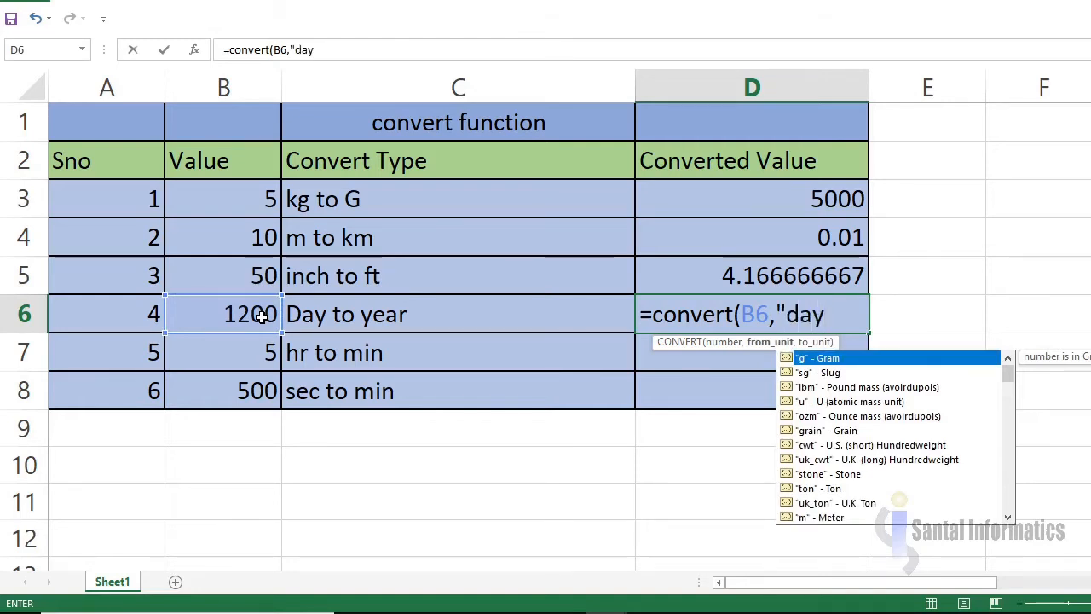
text(",")
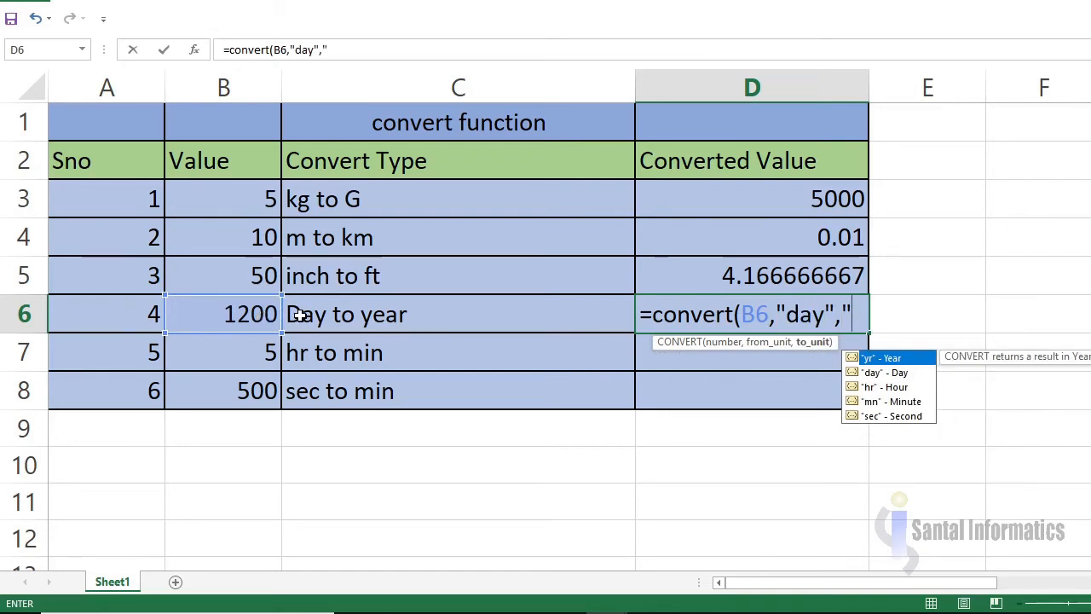
text(yr")
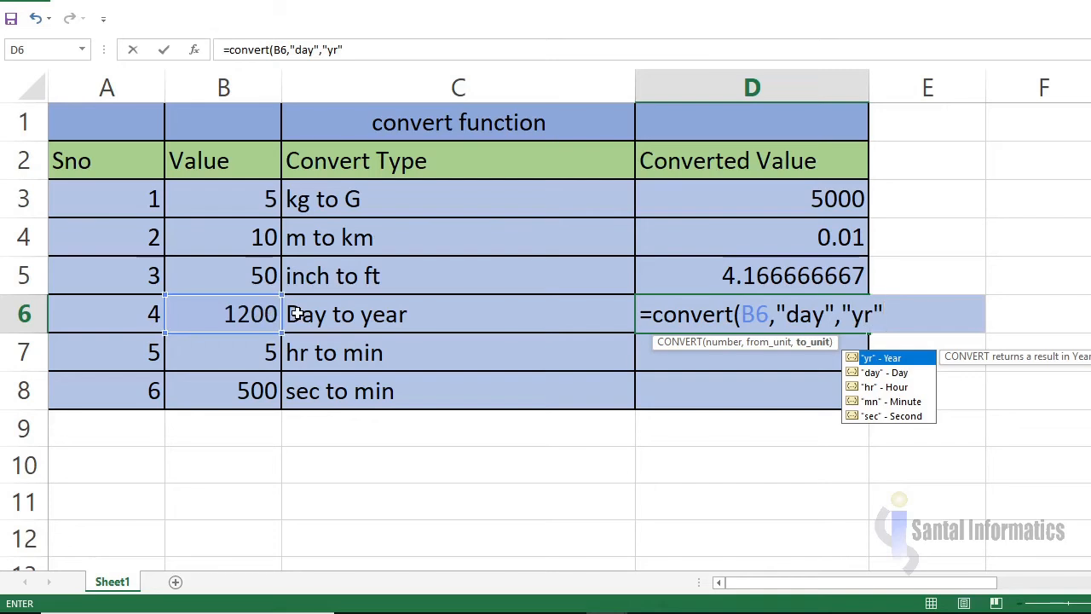
text())
key(Return)
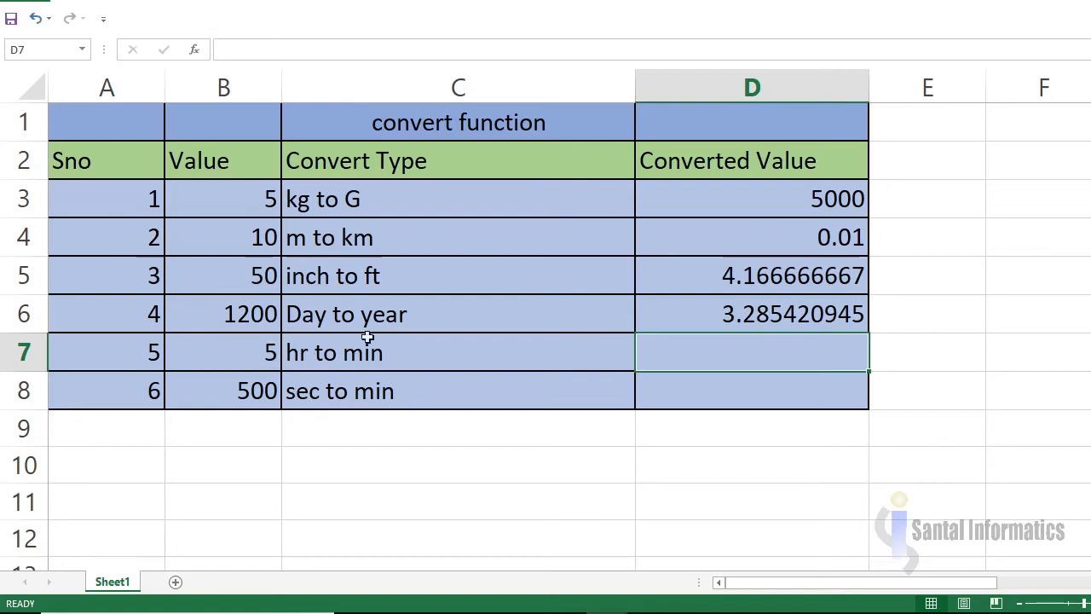
Step: Convert the hours value in B7 to minutes with a CONVERT formula in D7, using the units "hr" and "mn"
text(=)
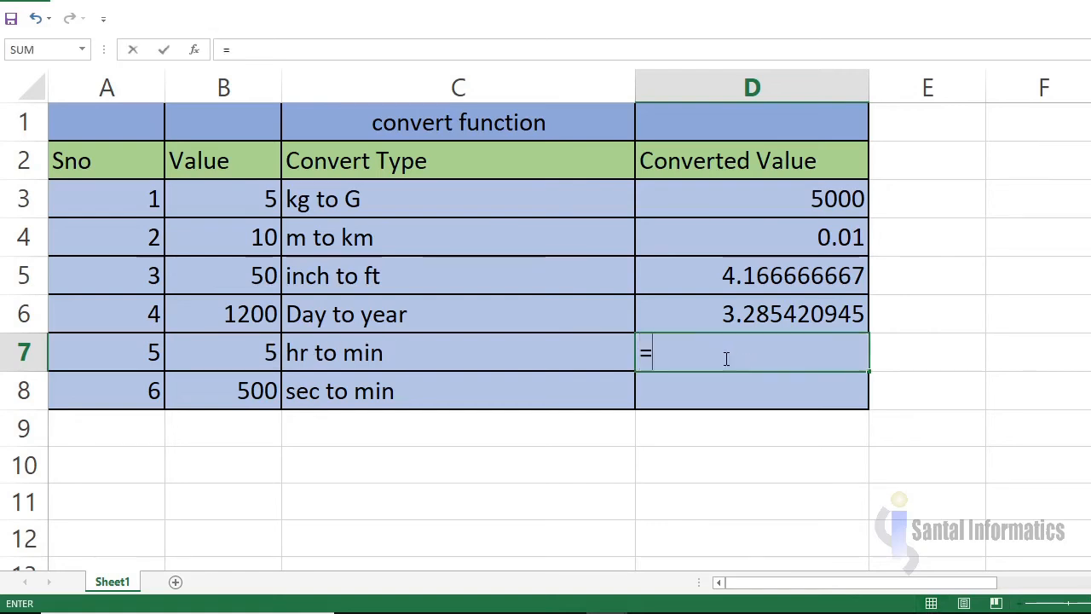
text(co)
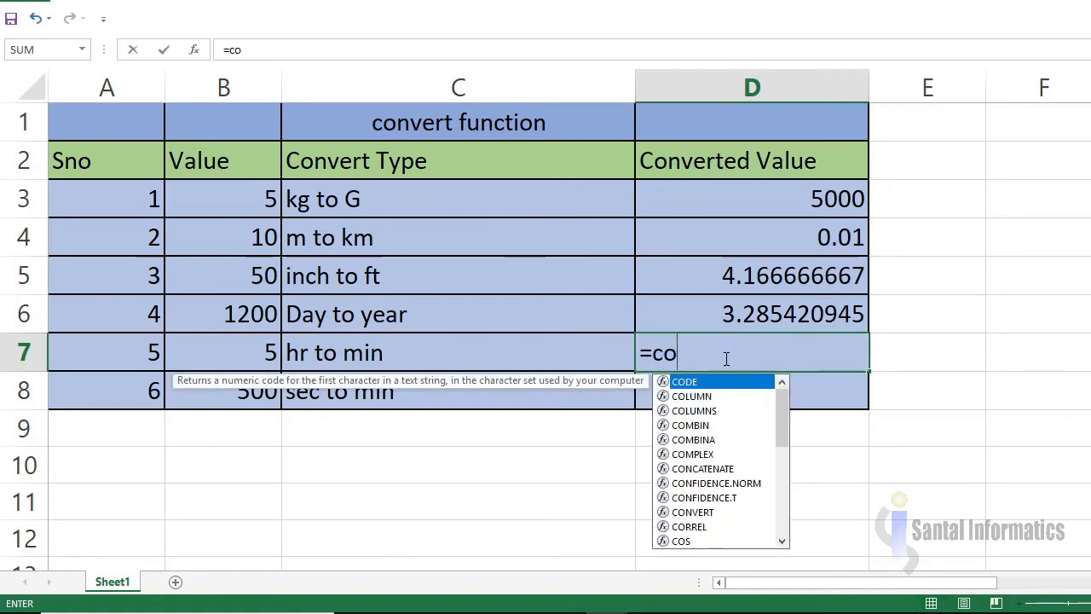
text(nvert)
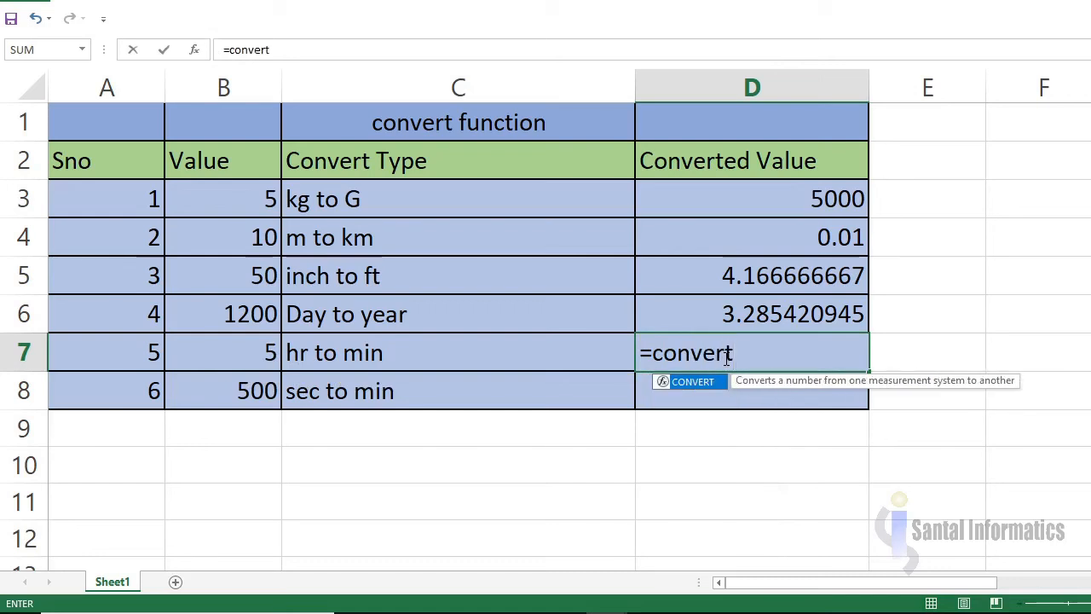
text(()
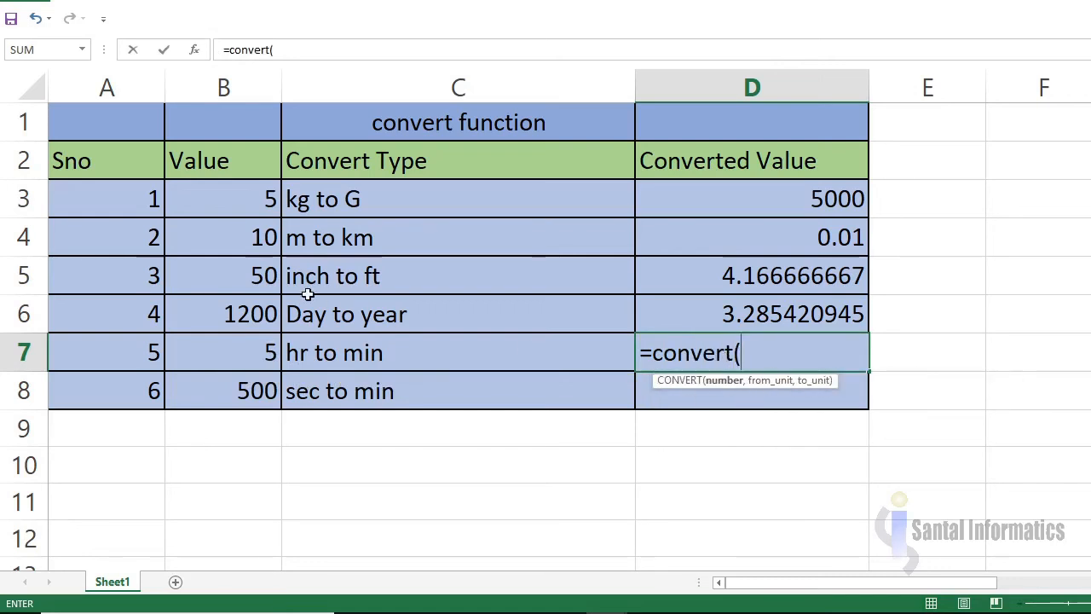
click(230, 352)
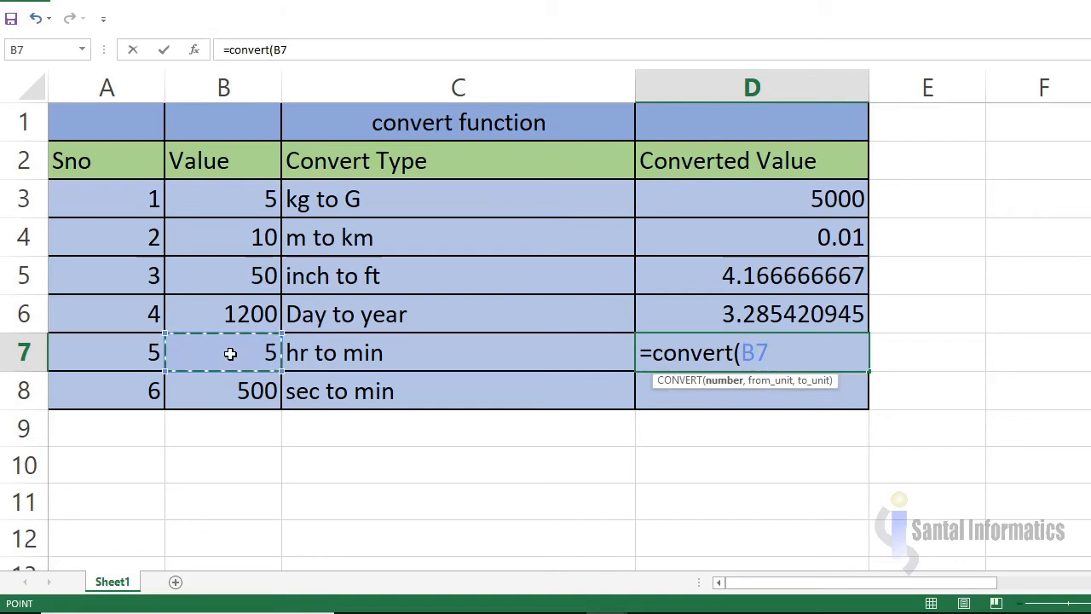
text(,")
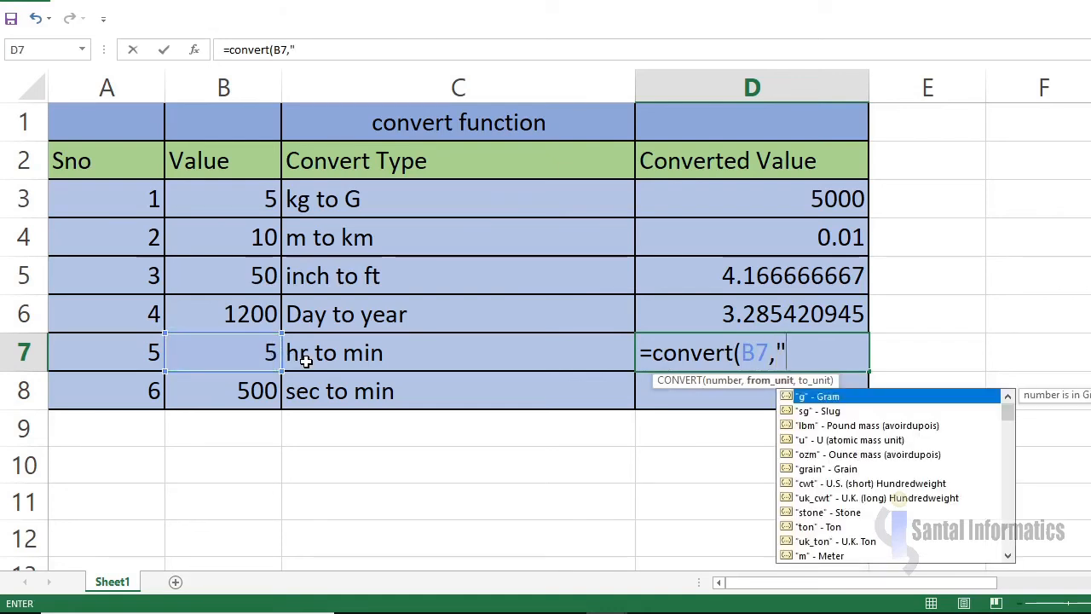
text(hr)
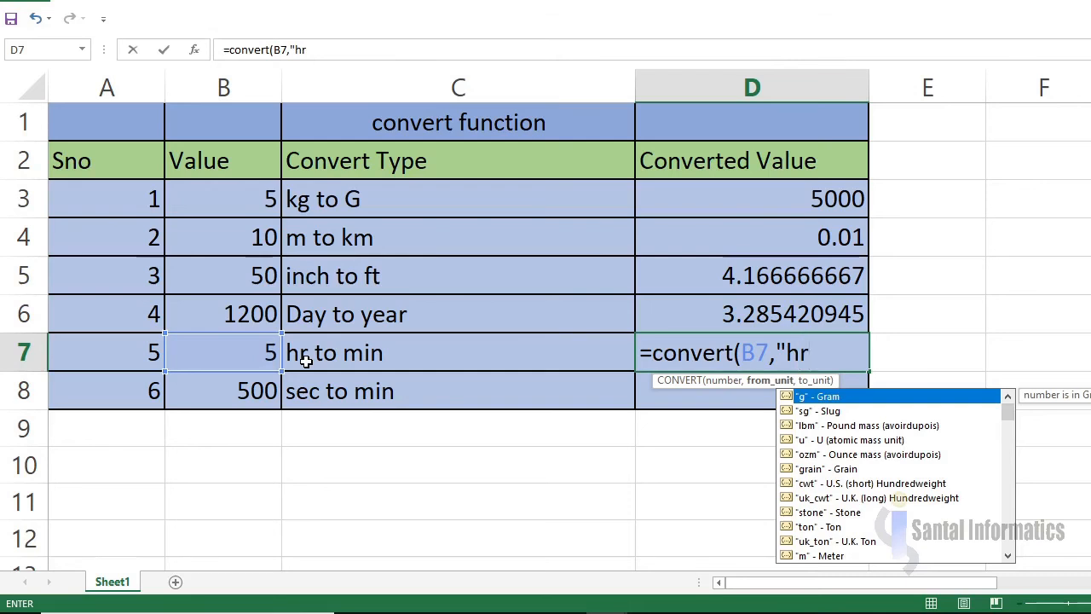
text(",")
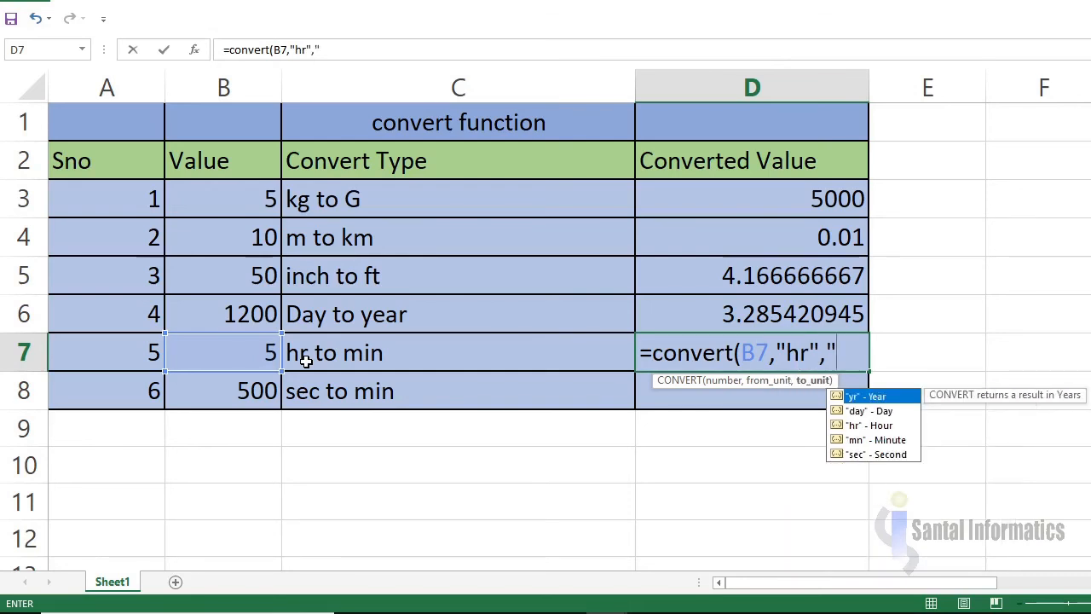
text(min)
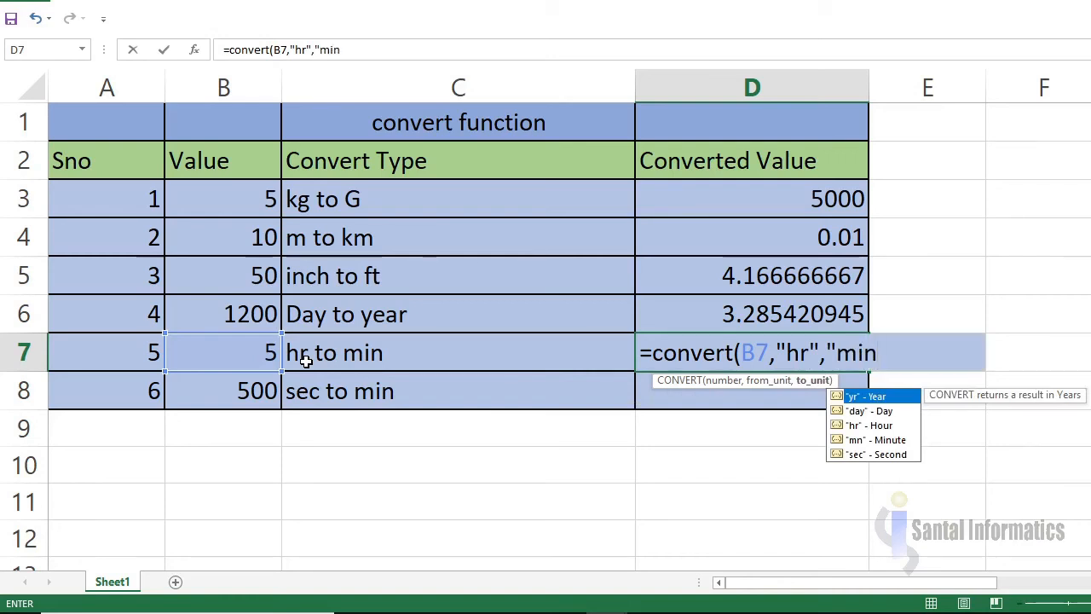
key(BackSpace)
key(BackSpace)
text(n"))
key(Return)
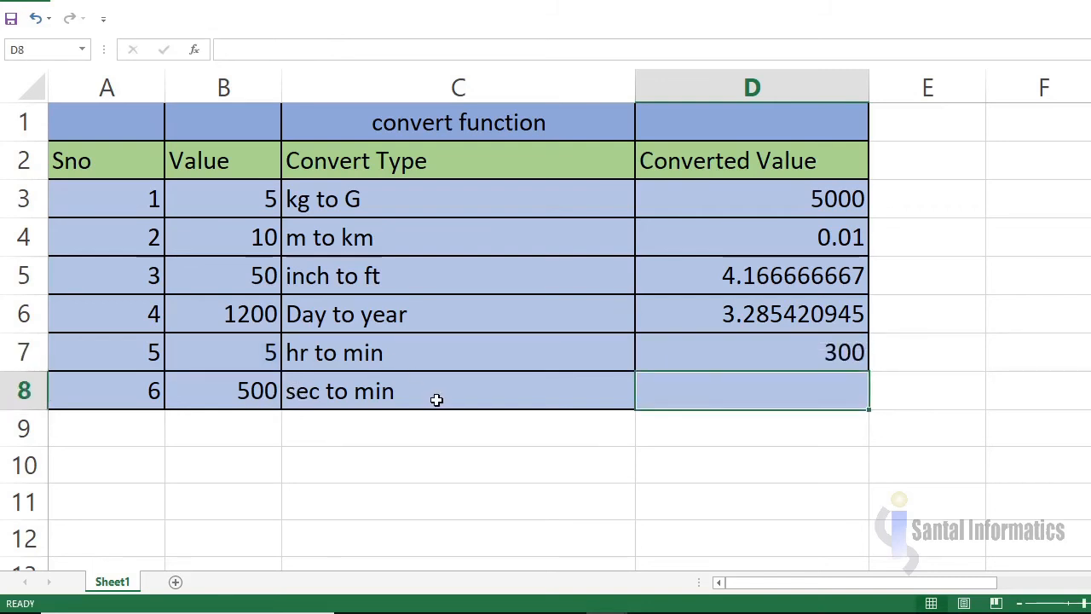
Step: In D8, enter a CONVERT formula that converts the value in B8 from "sec" to "mn"
text(=)
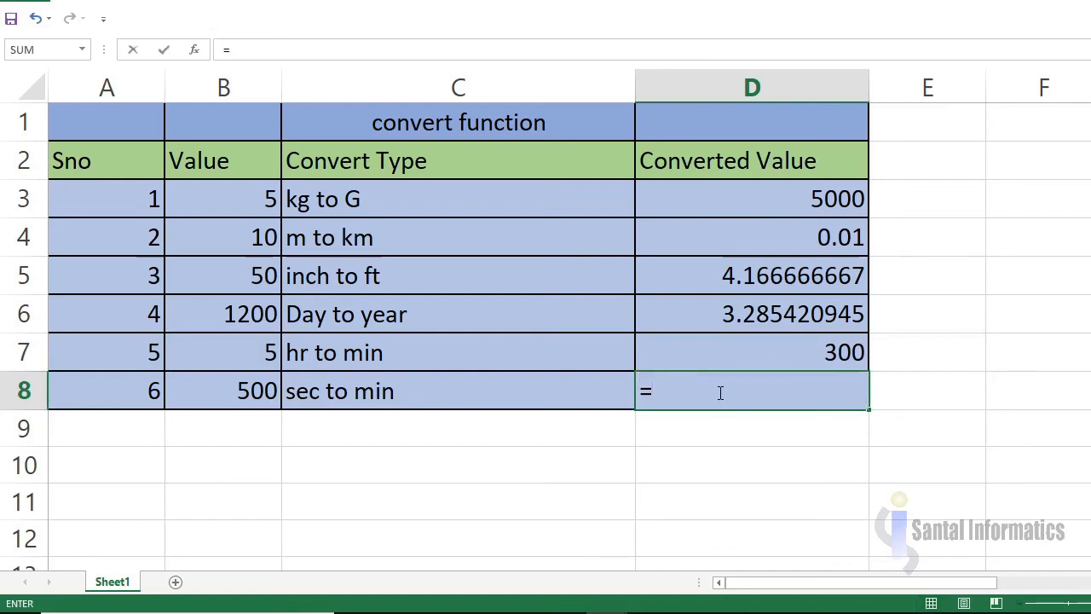
text(conve)
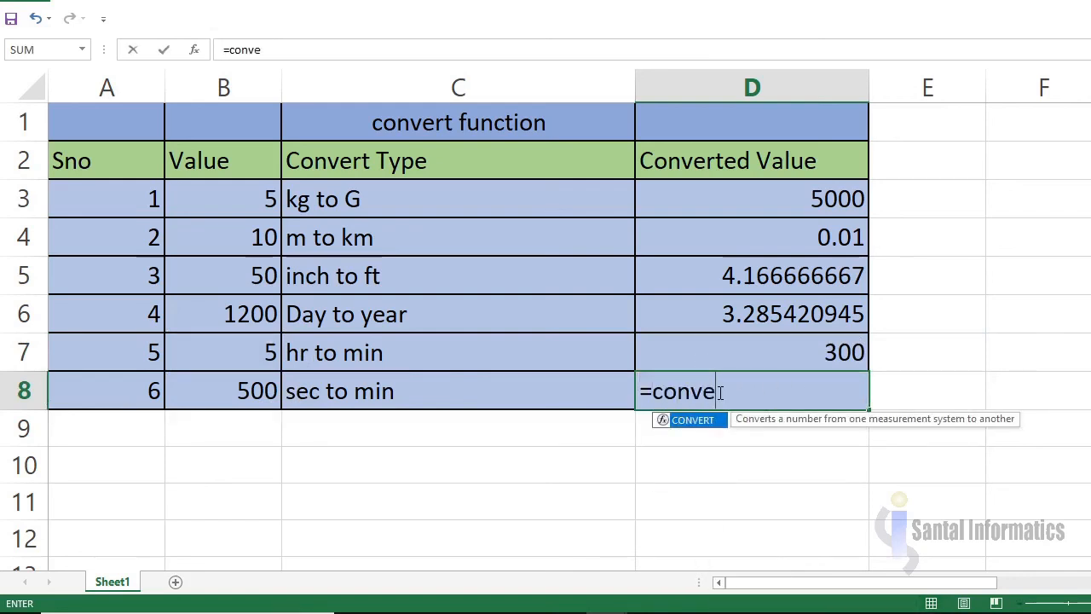
text(rt()
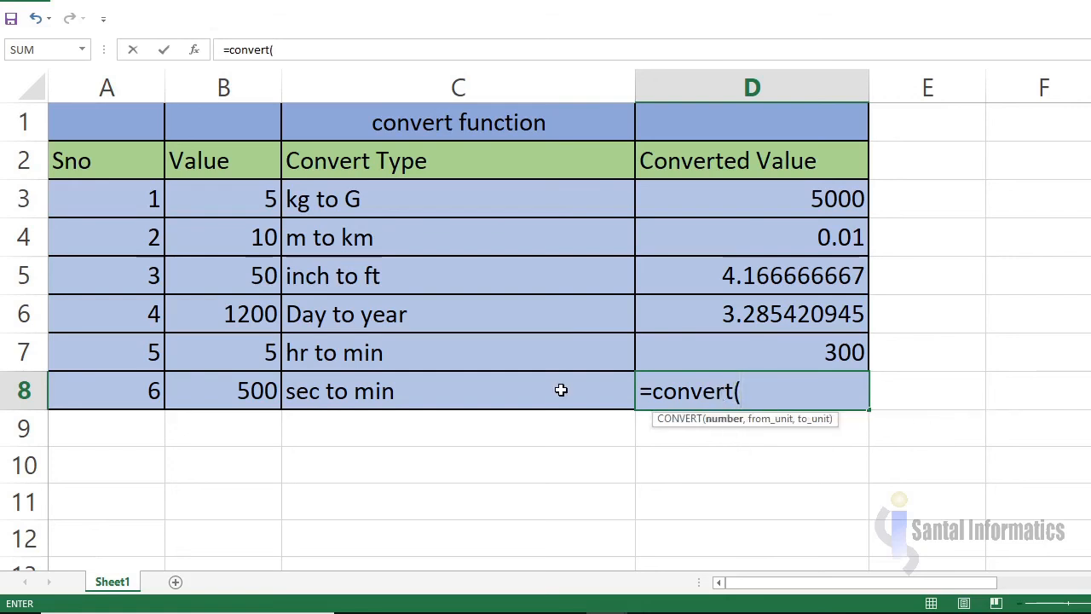
click(222, 392)
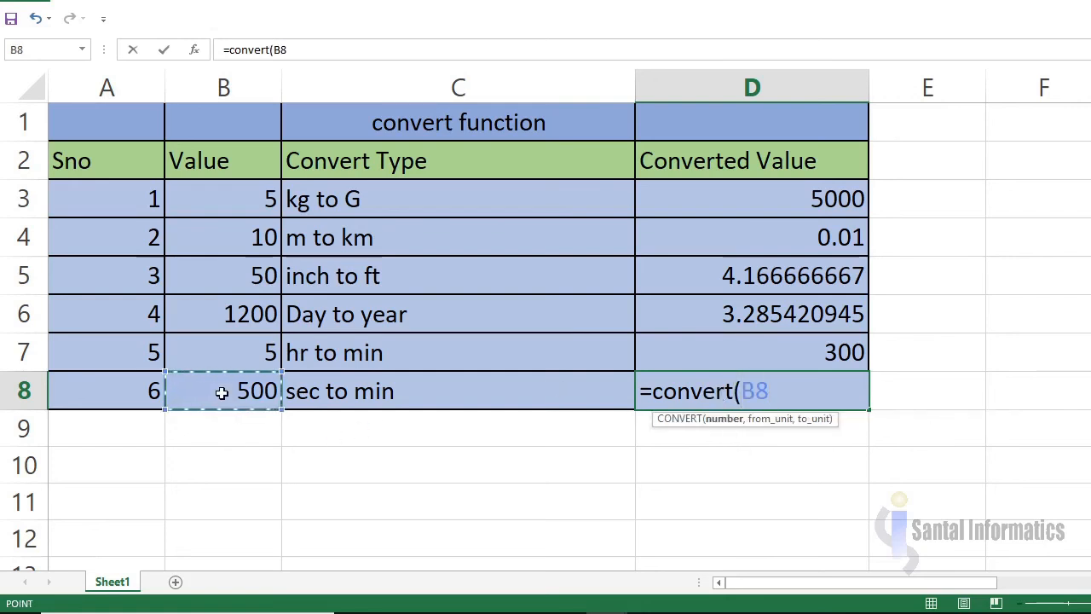
text(,)
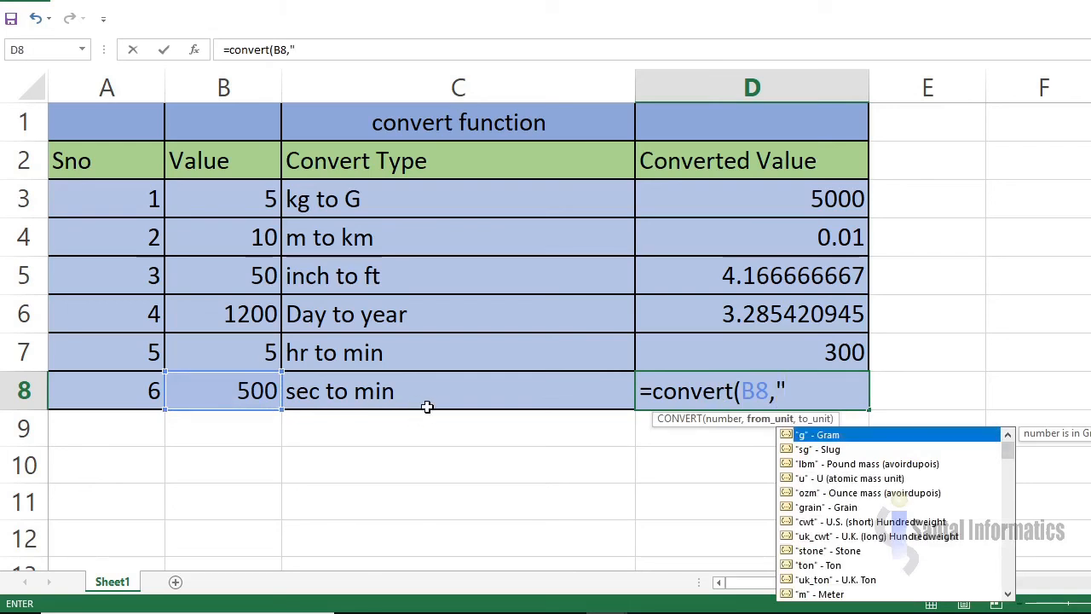
text(sec",")
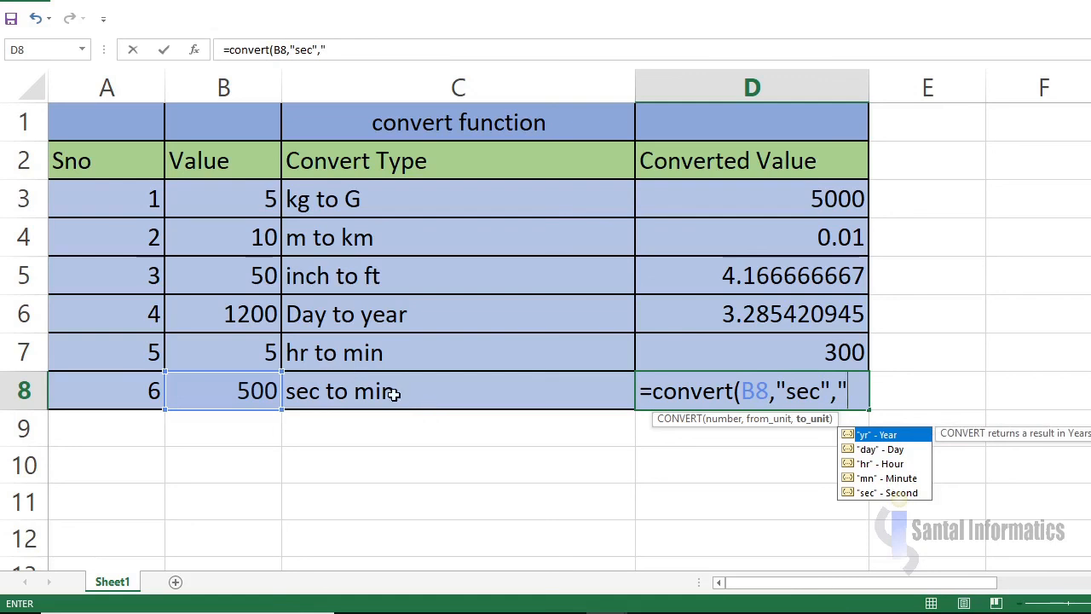
text(m)
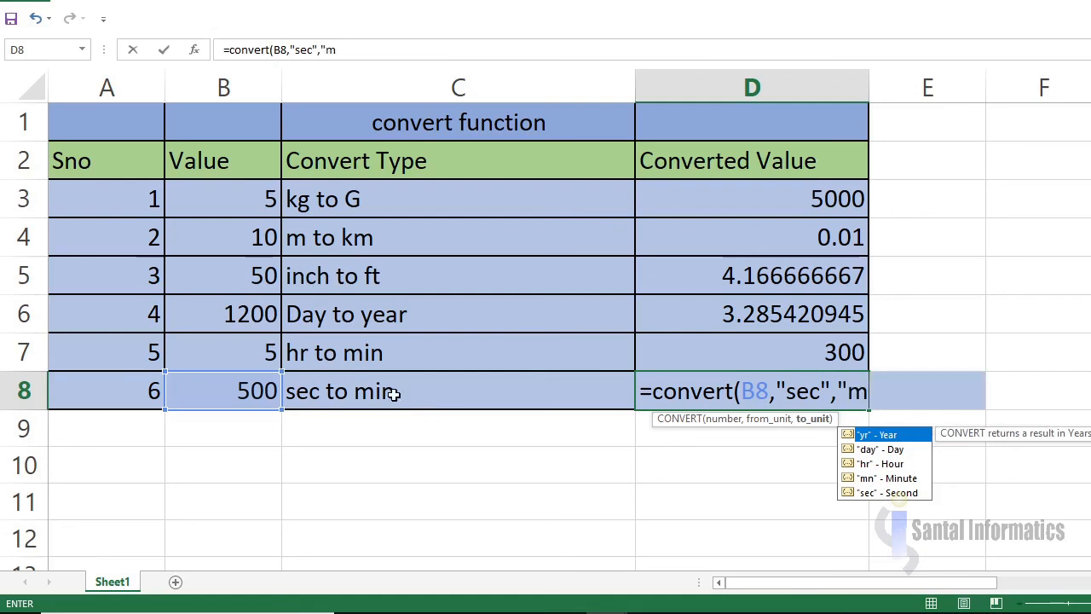
text(n"))
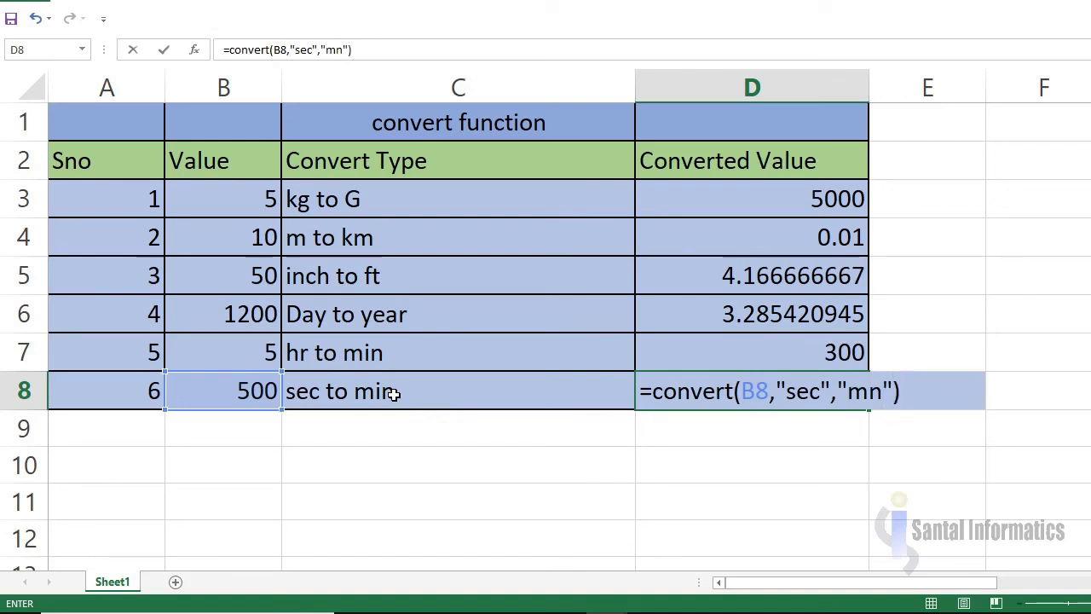
key(Return)
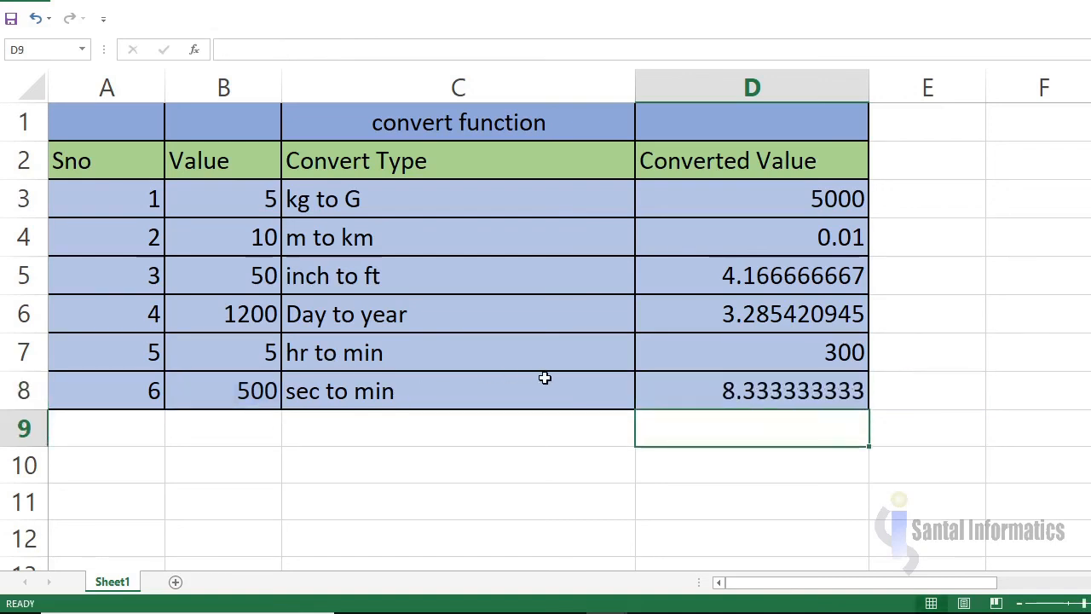